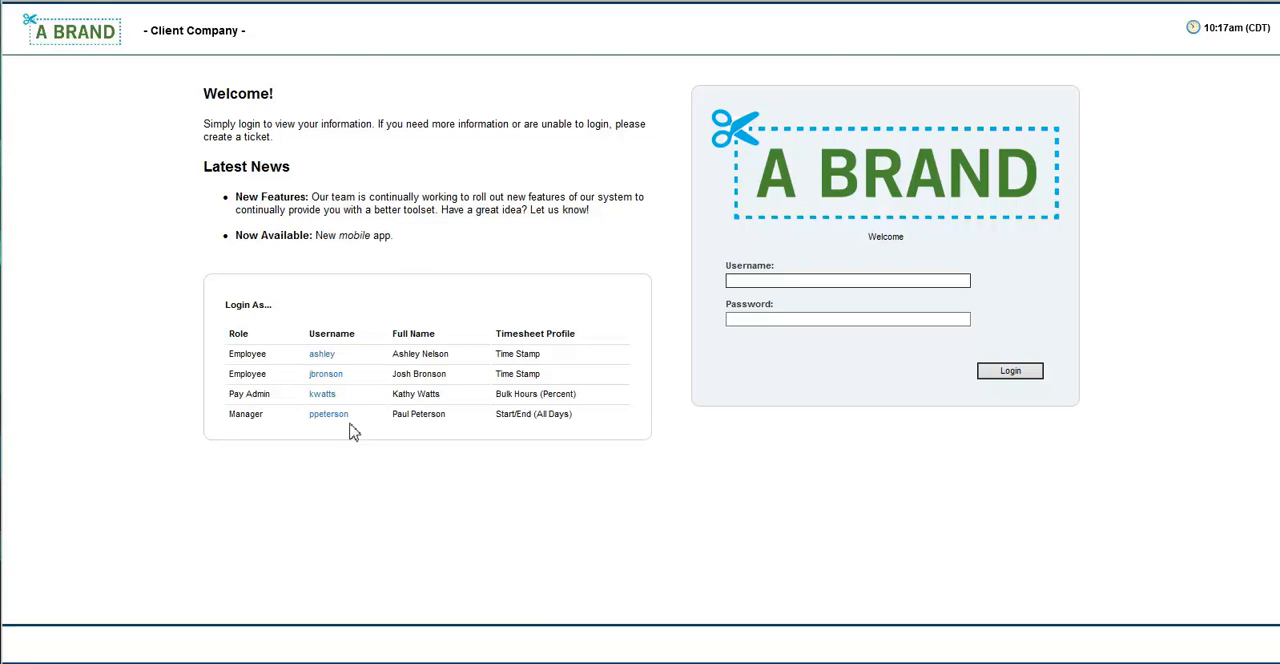
Log in with the Pay Admin account and open the Payroll Prep Process for the Regular 07/03/2014 payroll.
left_click(324, 396)
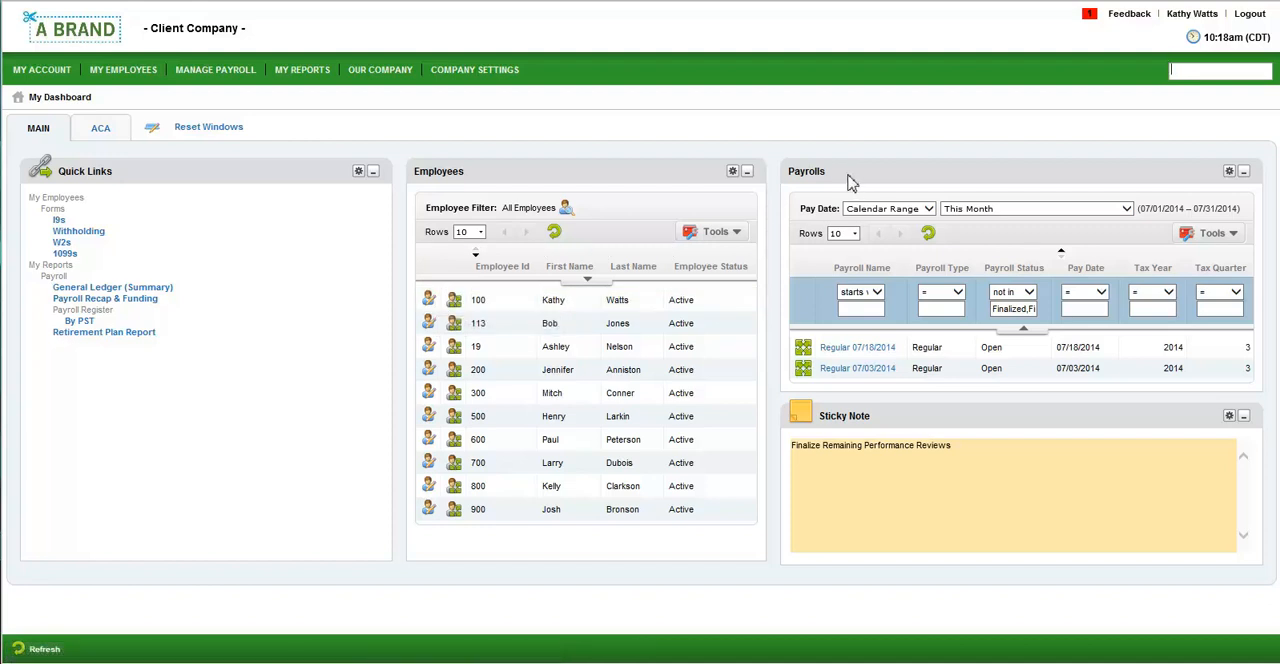
left_click(803, 371)
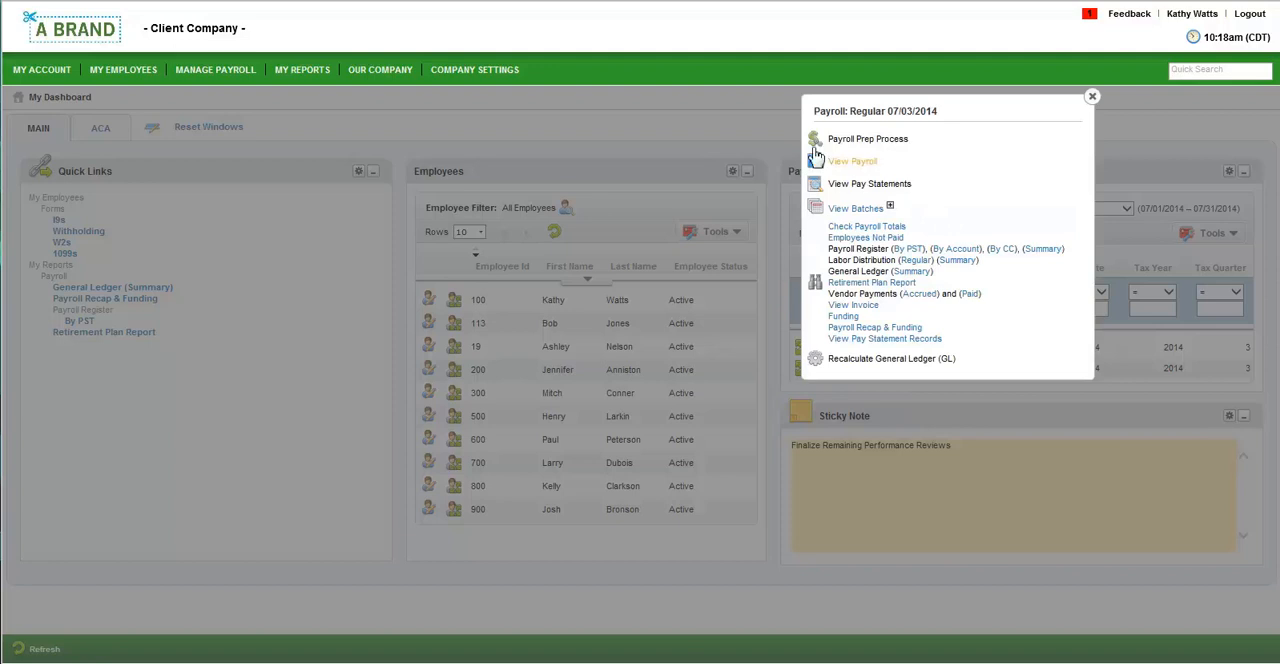
left_click(833, 141)
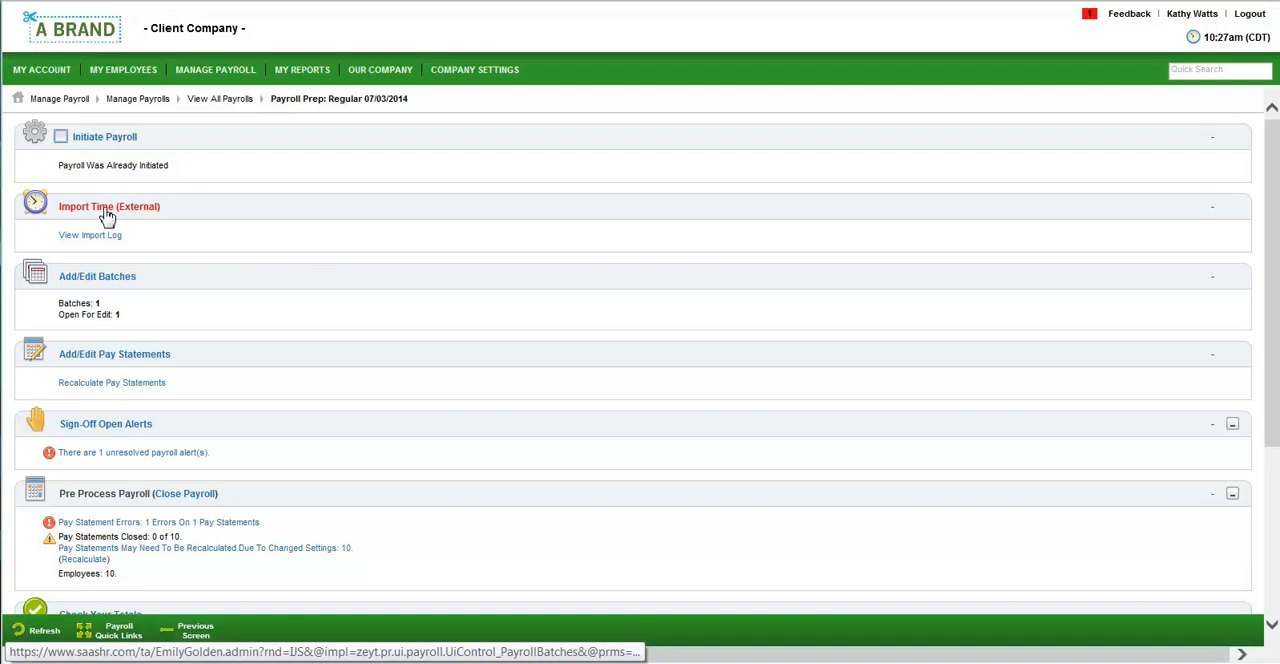
Open the payroll's Regular Earnings batch for editing to show its pay statement records.
left_click(101, 285)
left_click(47, 252)
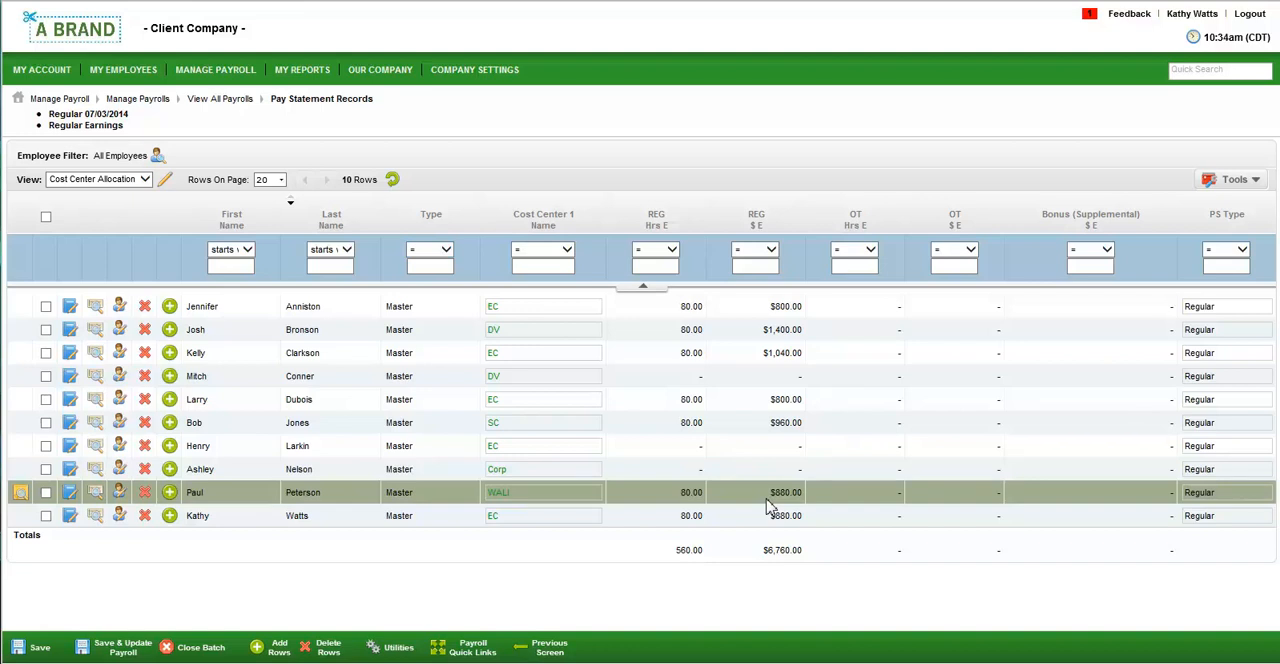
Review the available and selected report columns for the pay statement records, leaving the selection as it is.
mouse_move(512, 230)
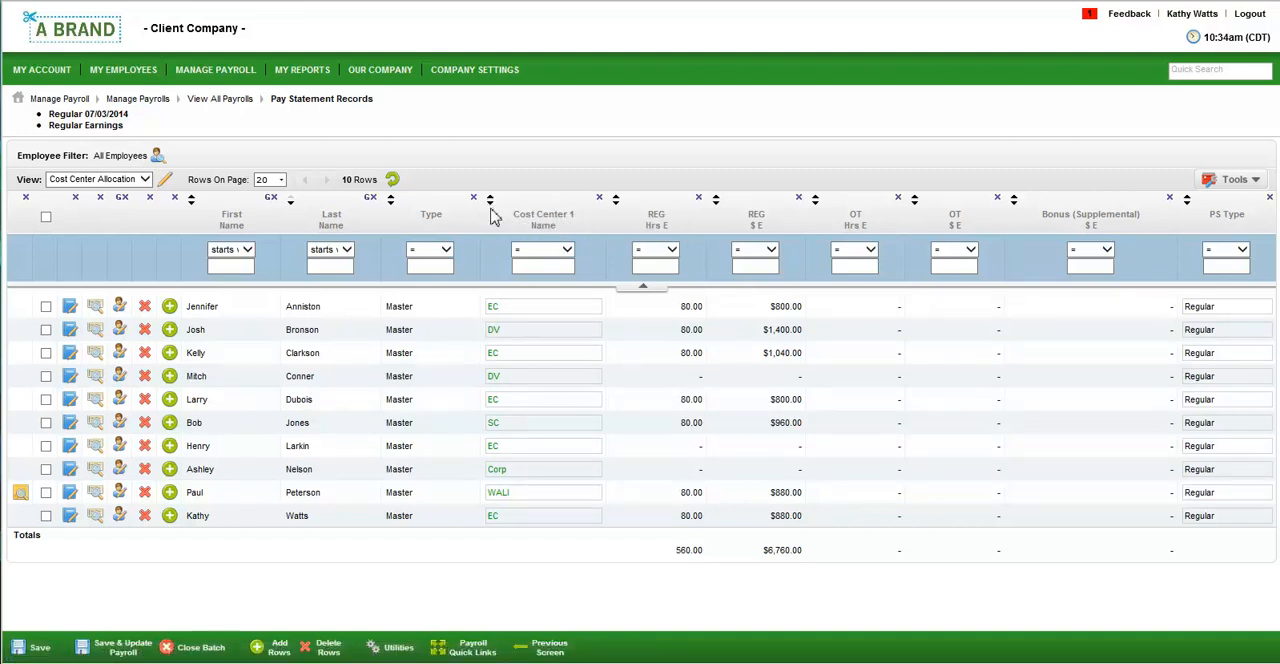
left_click(1210, 182)
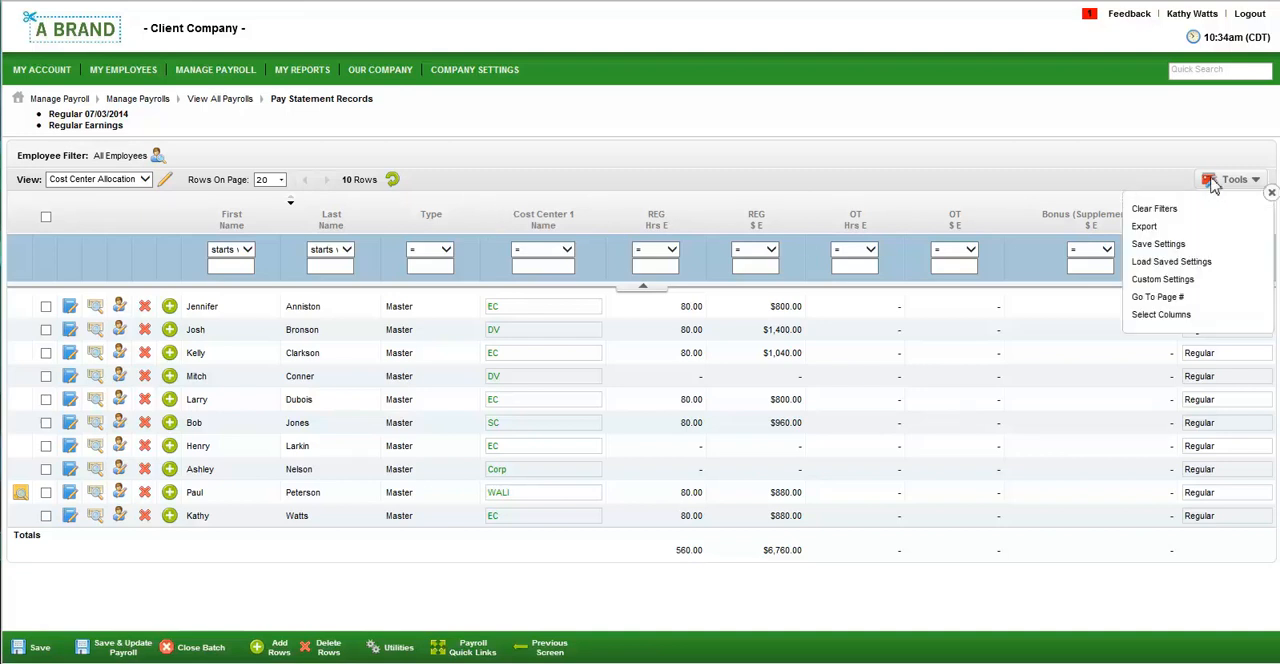
left_click(1160, 315)
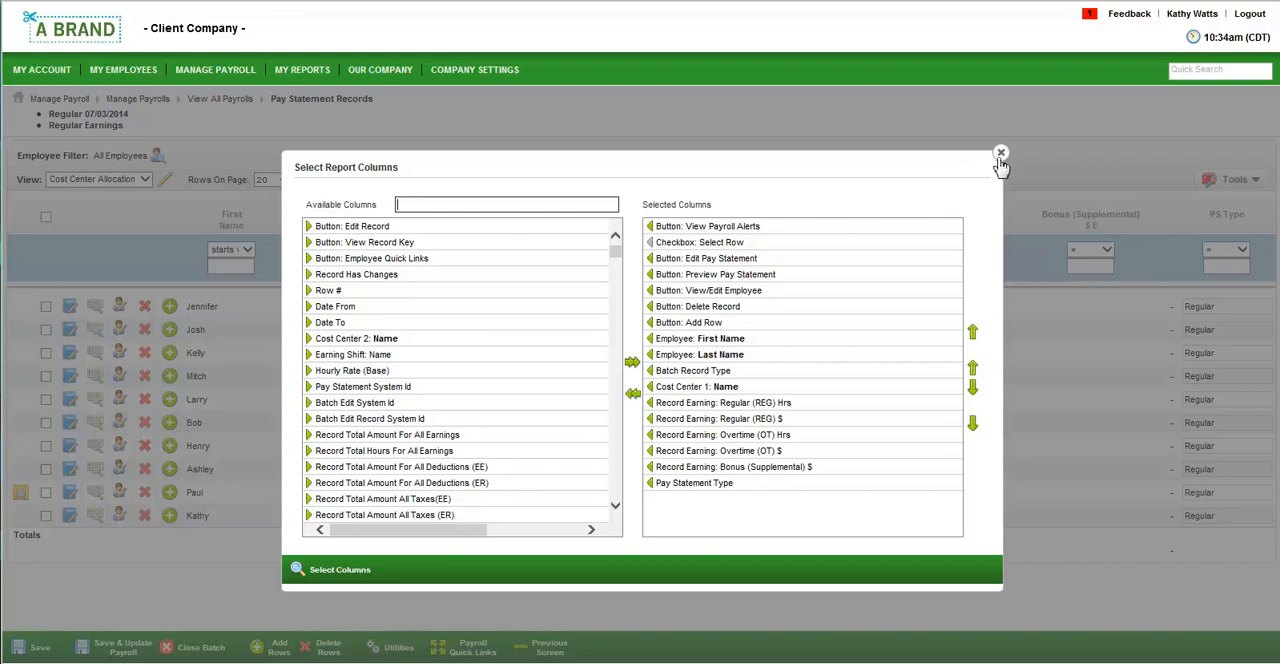
left_click(1000, 155)
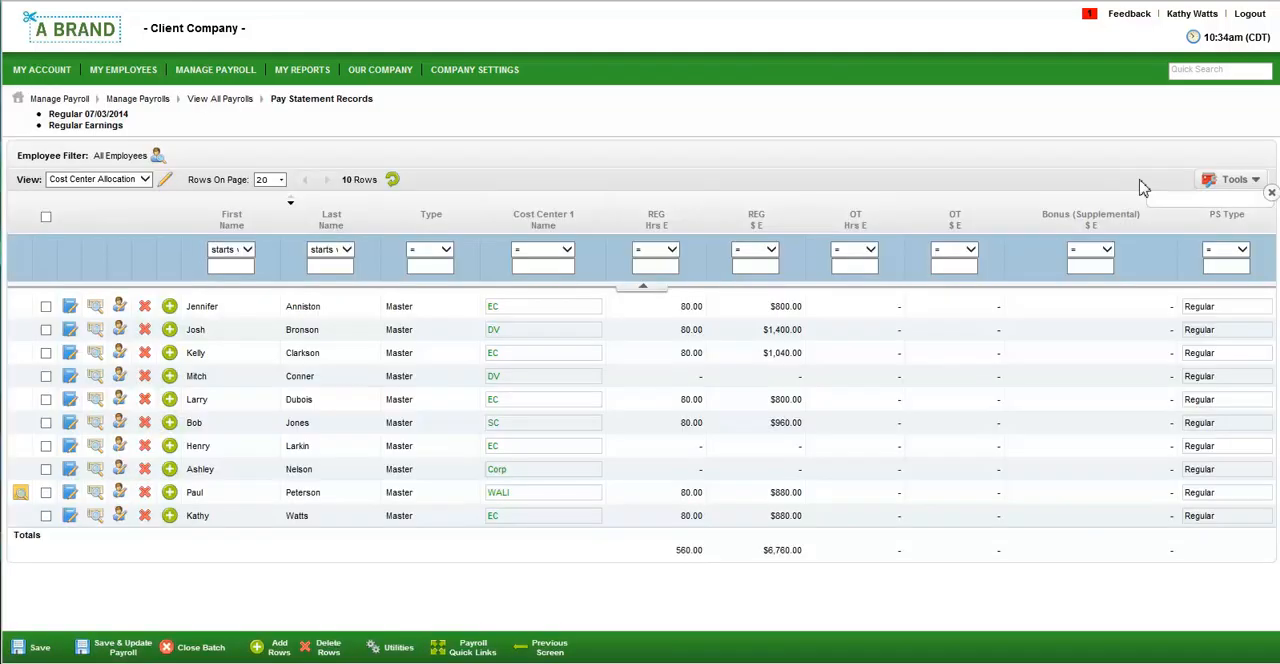
Review the report's save settings and its available export formats, closing both without saving or exporting.
left_click(1212, 180)
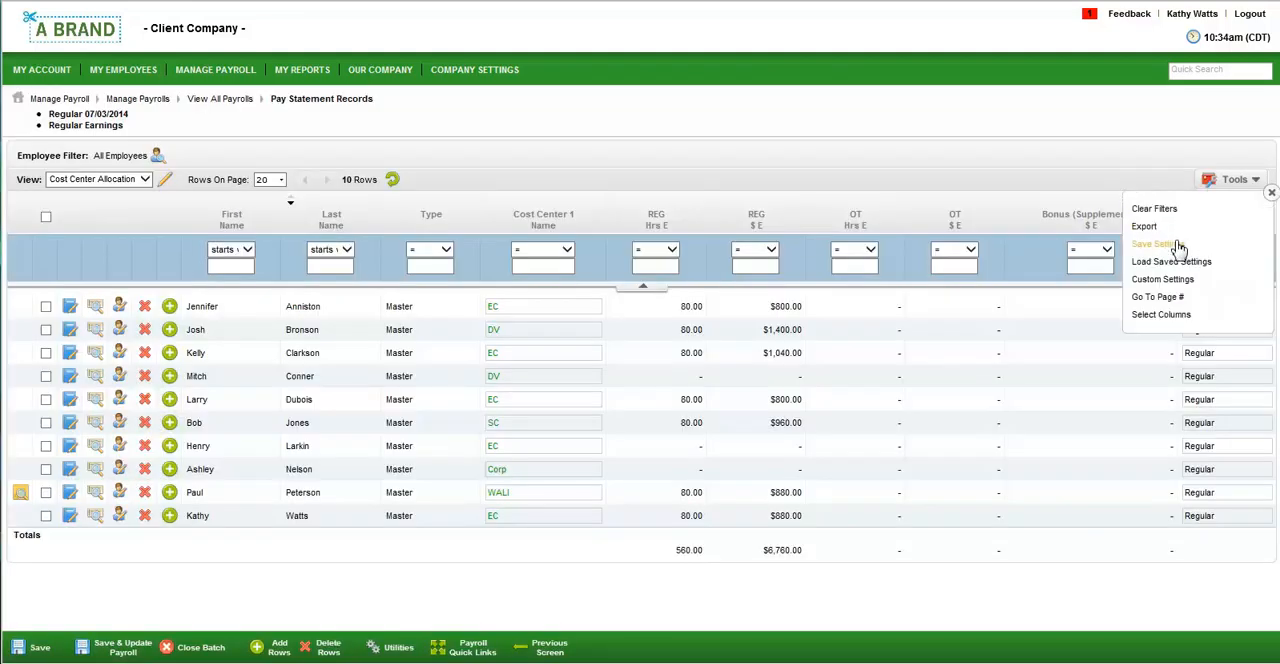
left_click(1179, 246)
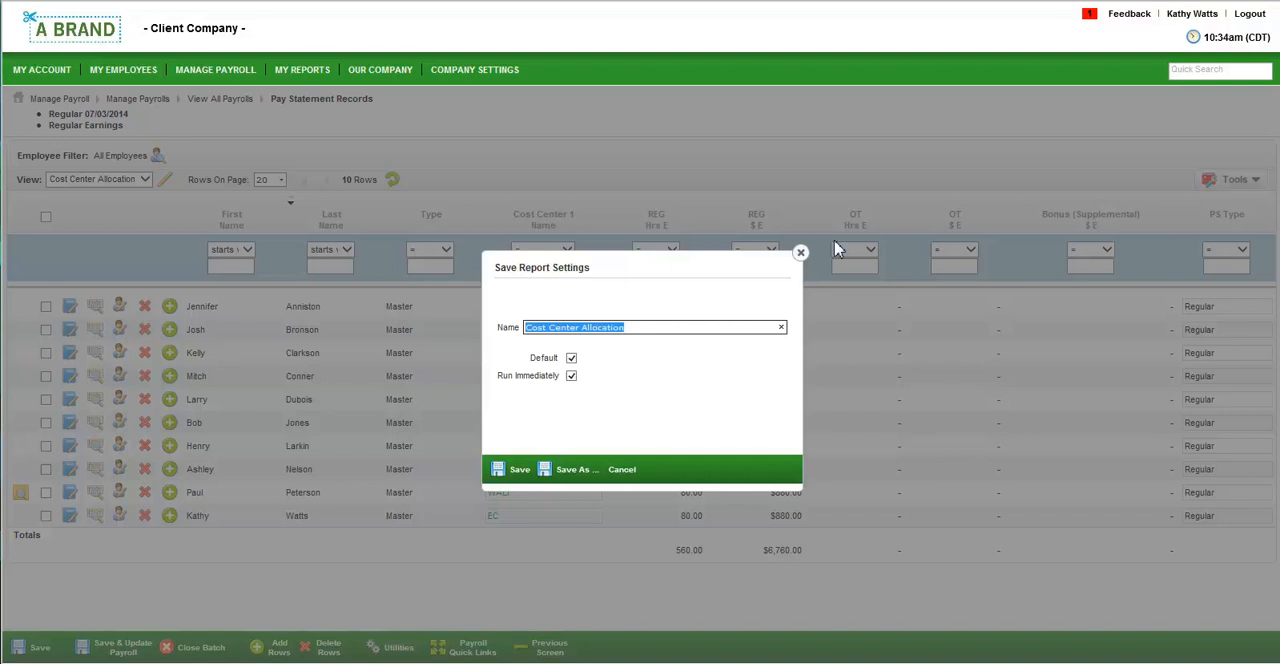
left_click(800, 252)
left_click(1238, 188)
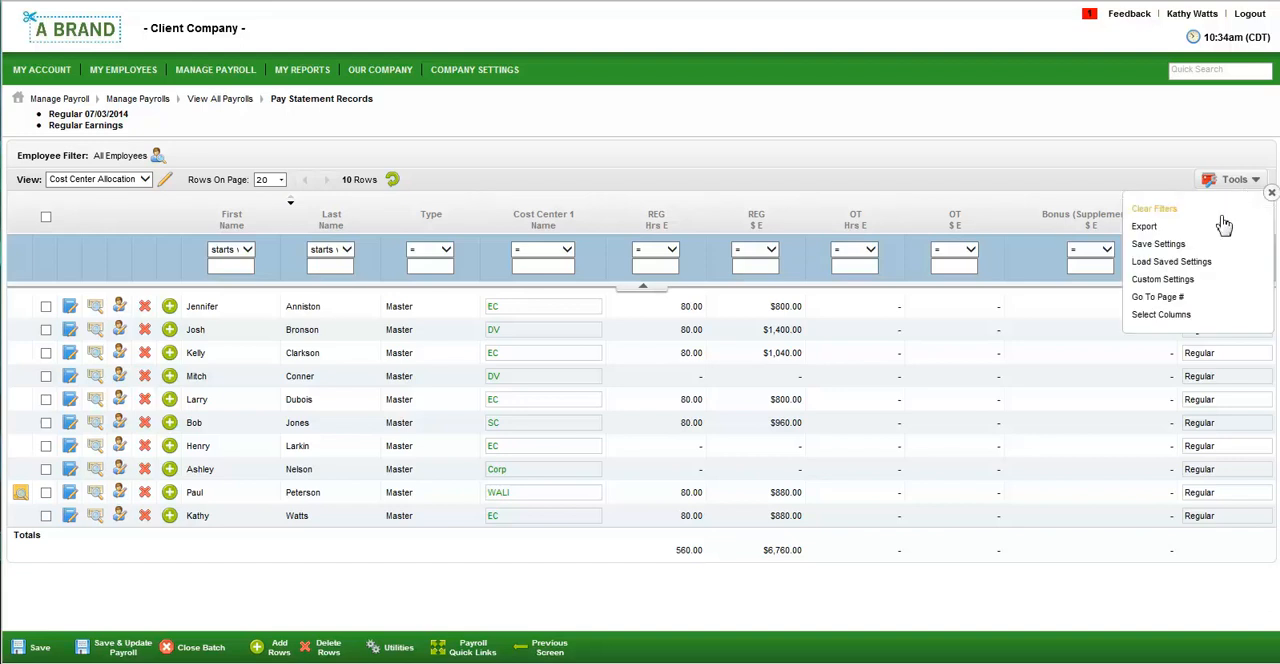
left_click(1188, 234)
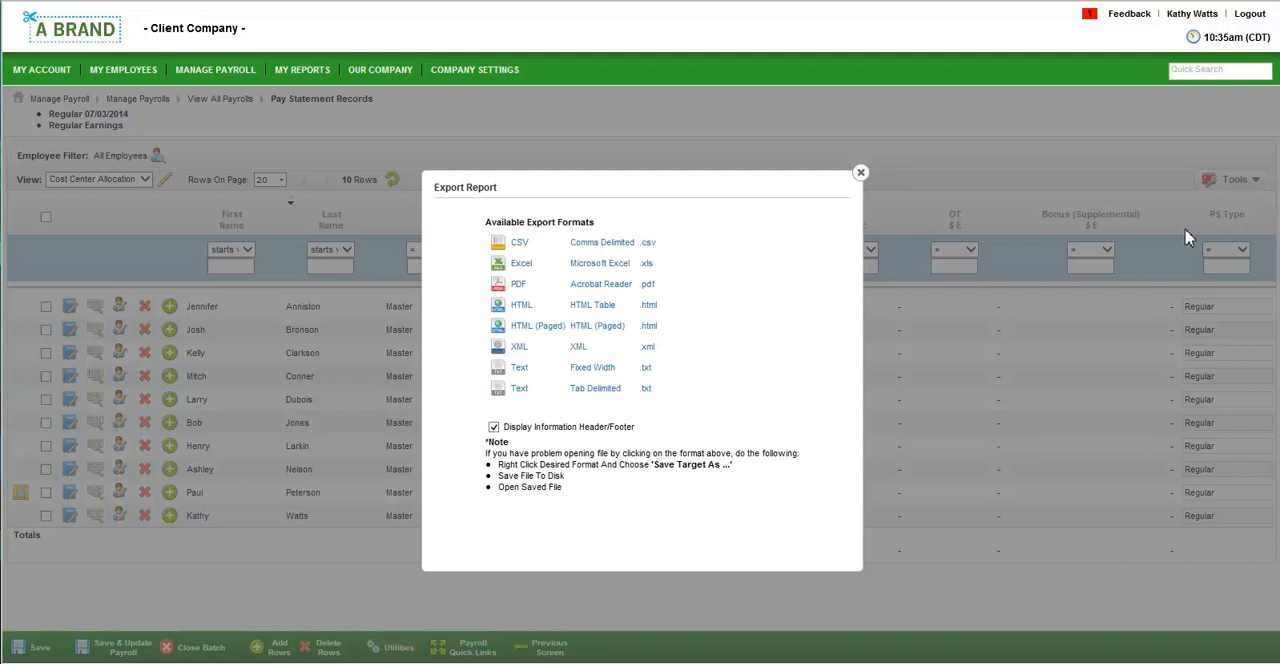
left_click(860, 173)
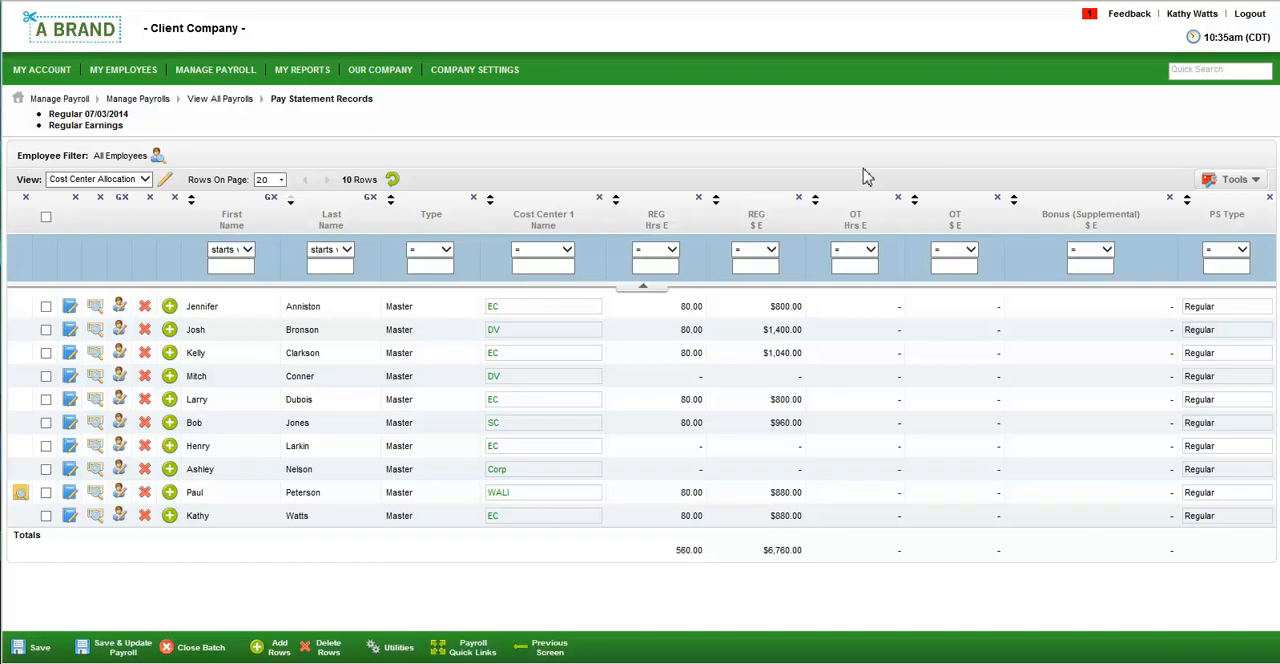
Move through the editable earnings cells from the first employee row to the fourth row's OT hours without entering values.
left_click(557, 301)
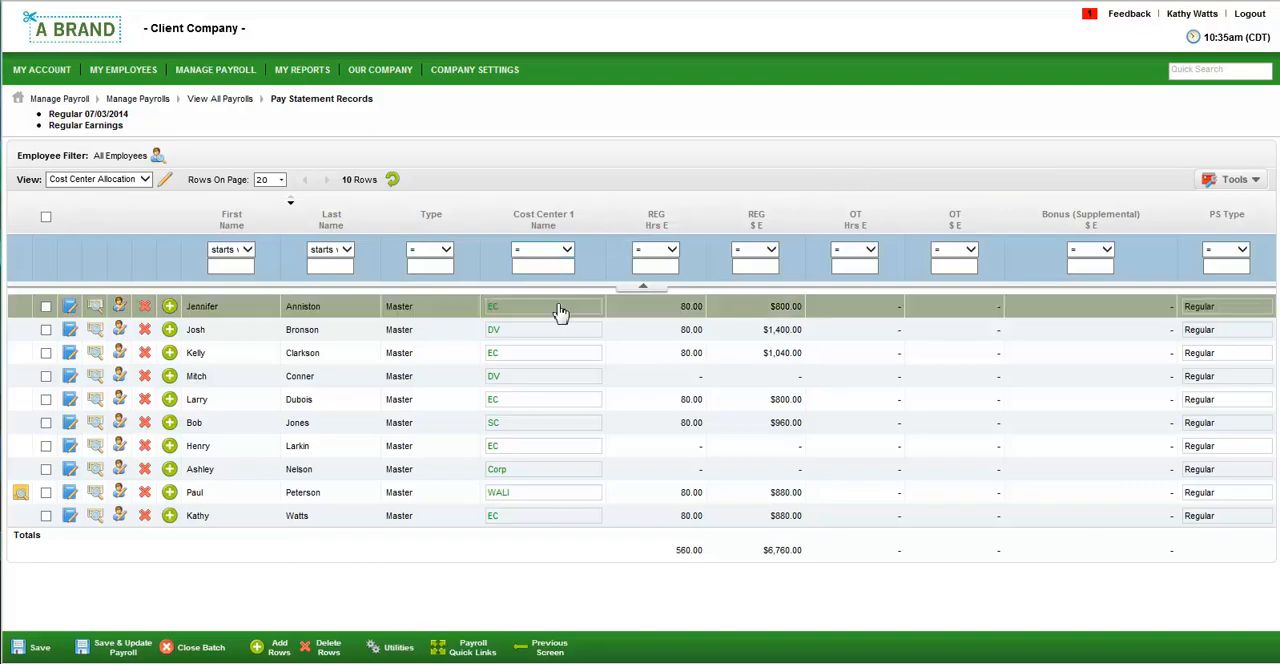
key("Tab")
key("Tab")
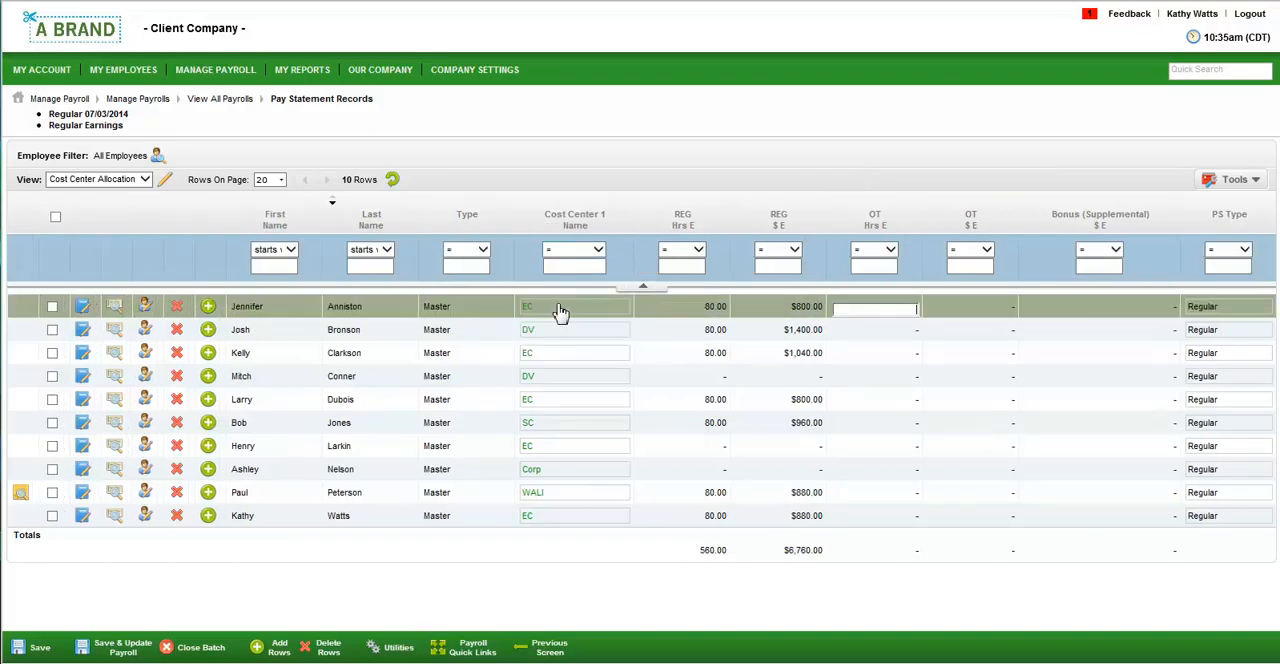
key("Down")
key("Down")
key("Down")
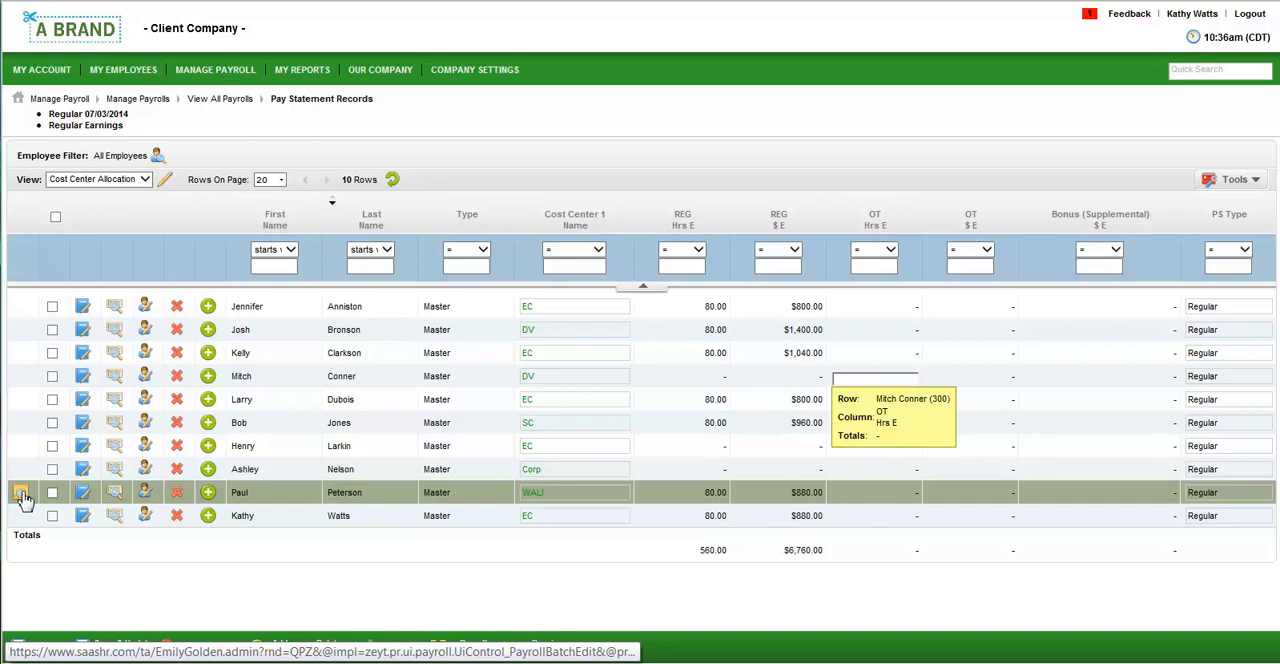
Mark the Bonus payroll alert on the WALI employee's record as completed and close the alerts.
left_click(21, 494)
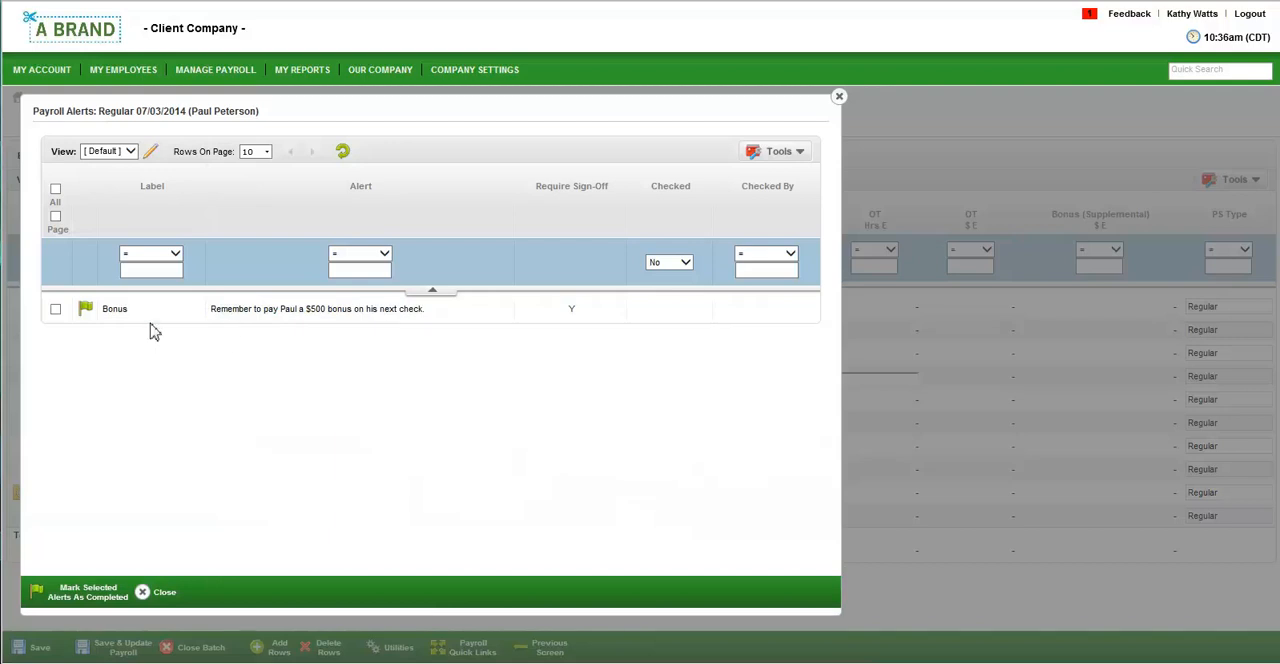
left_click(87, 312)
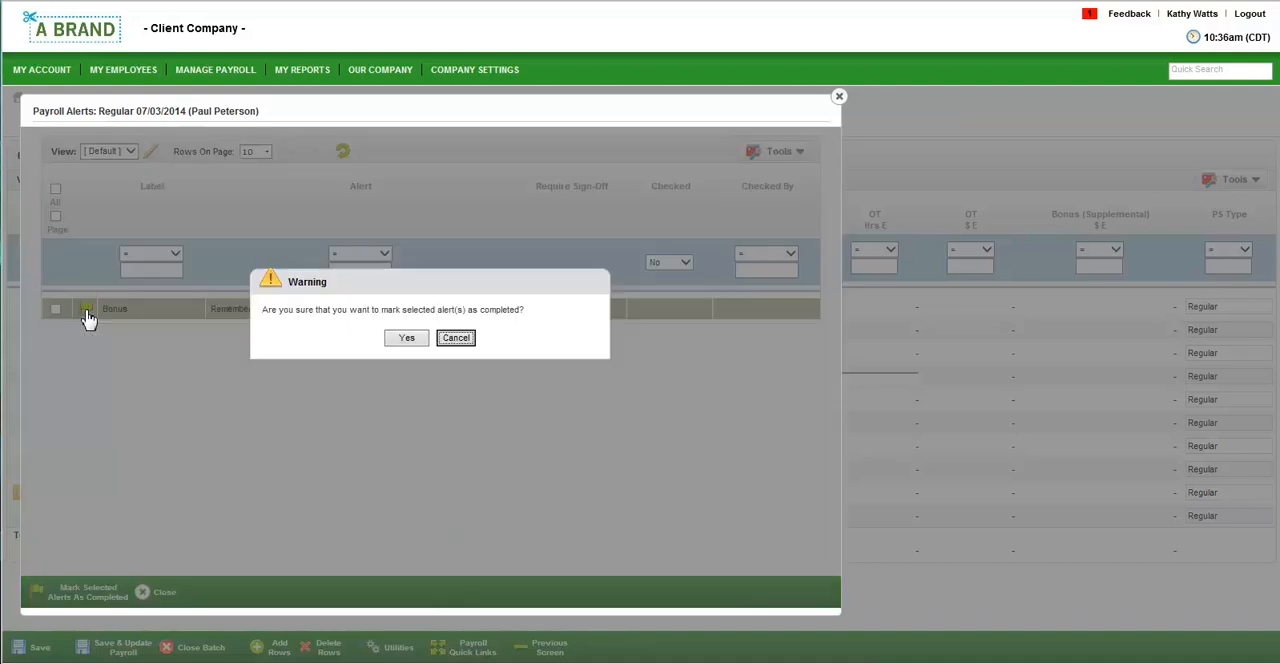
left_click(400, 338)
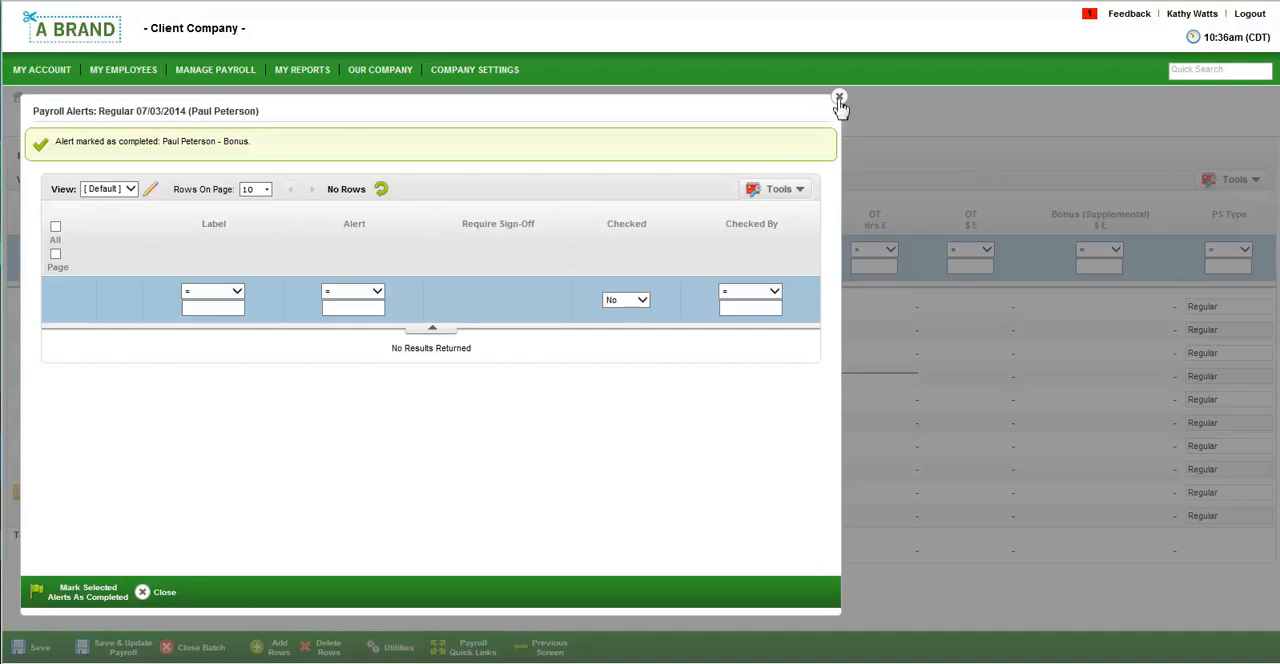
left_click(839, 98)
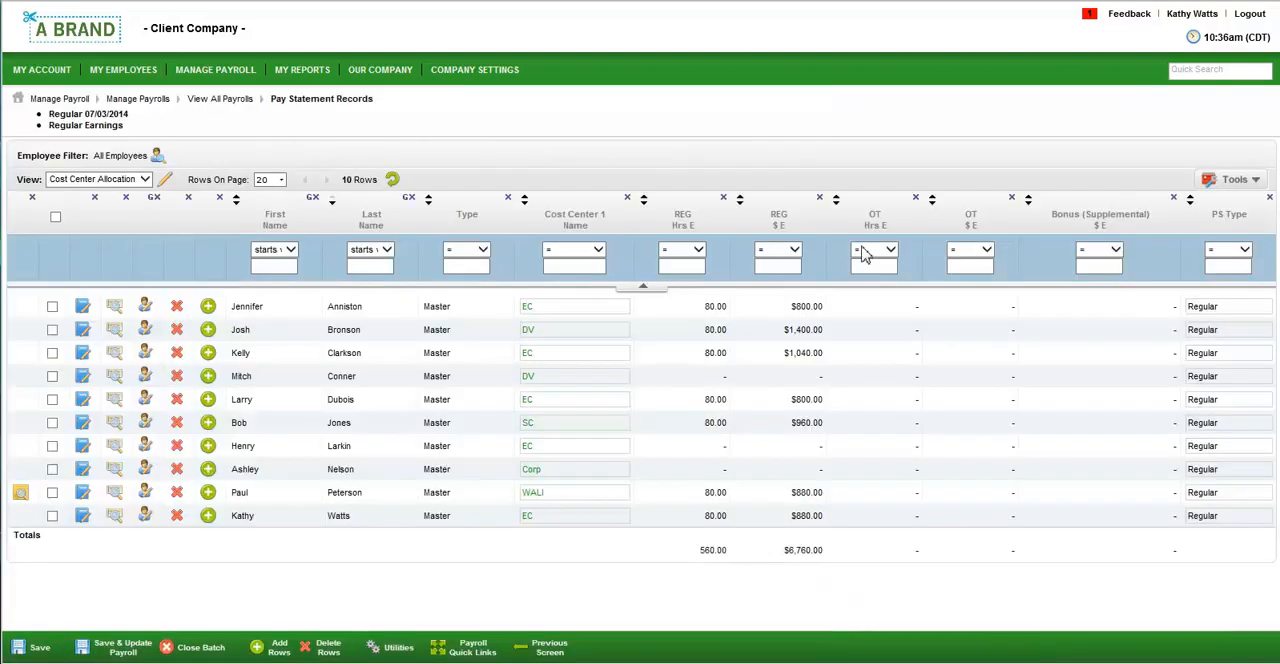
Enter a 500 supplemental bonus on the WALI employee's record, then save and update the payroll.
left_click(1115, 498)
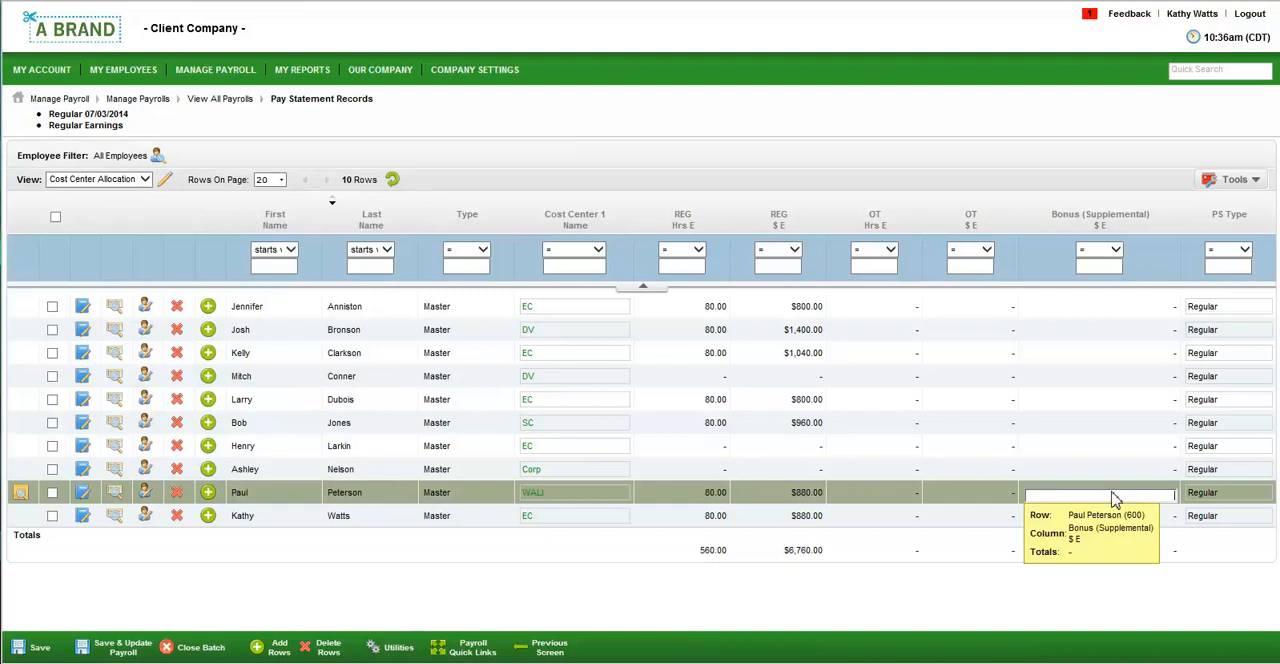
type("500")
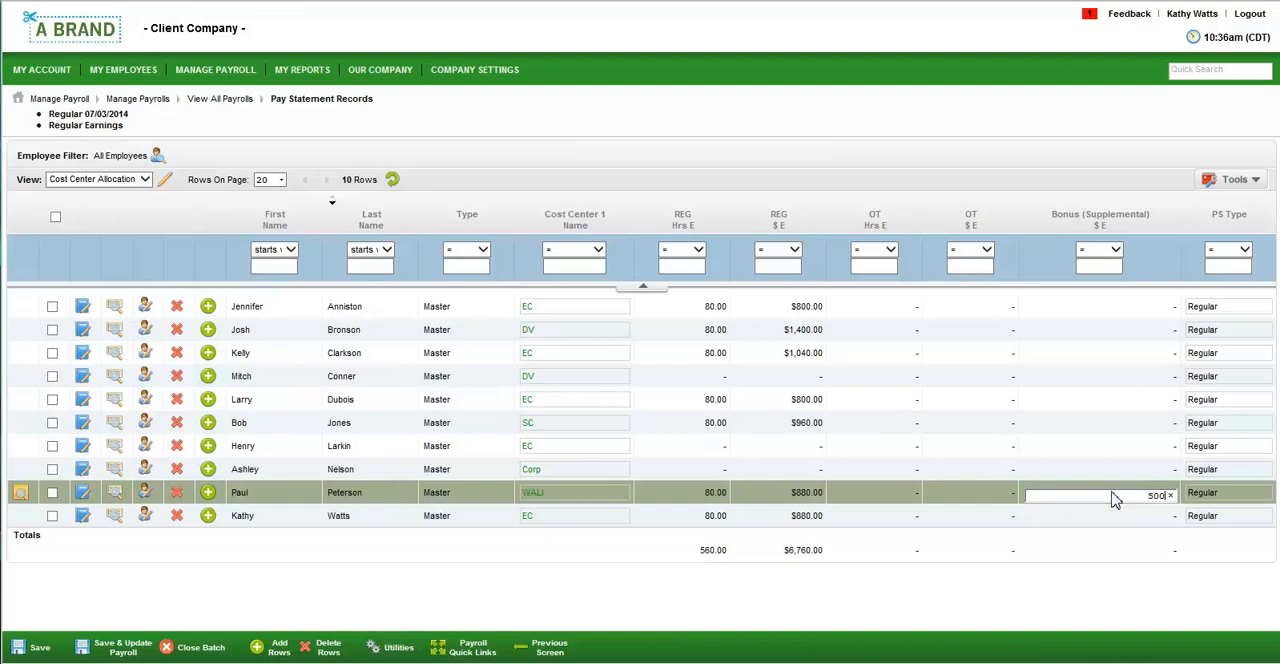
left_click(123, 648)
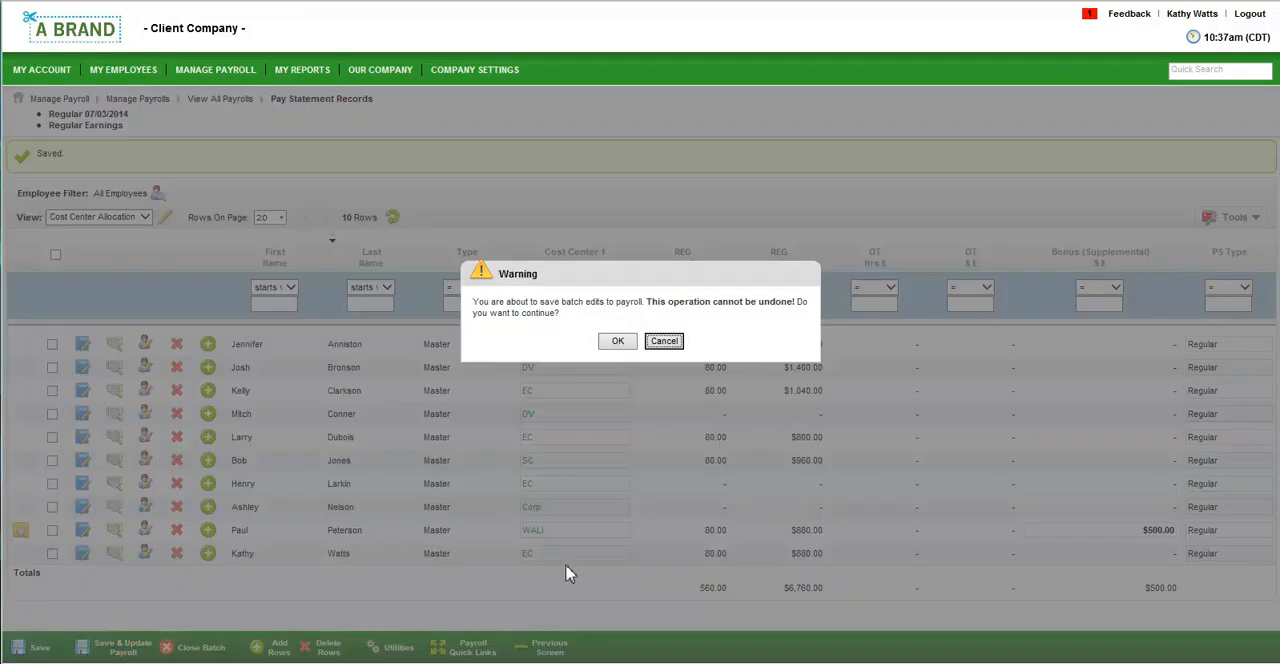
left_click(628, 342)
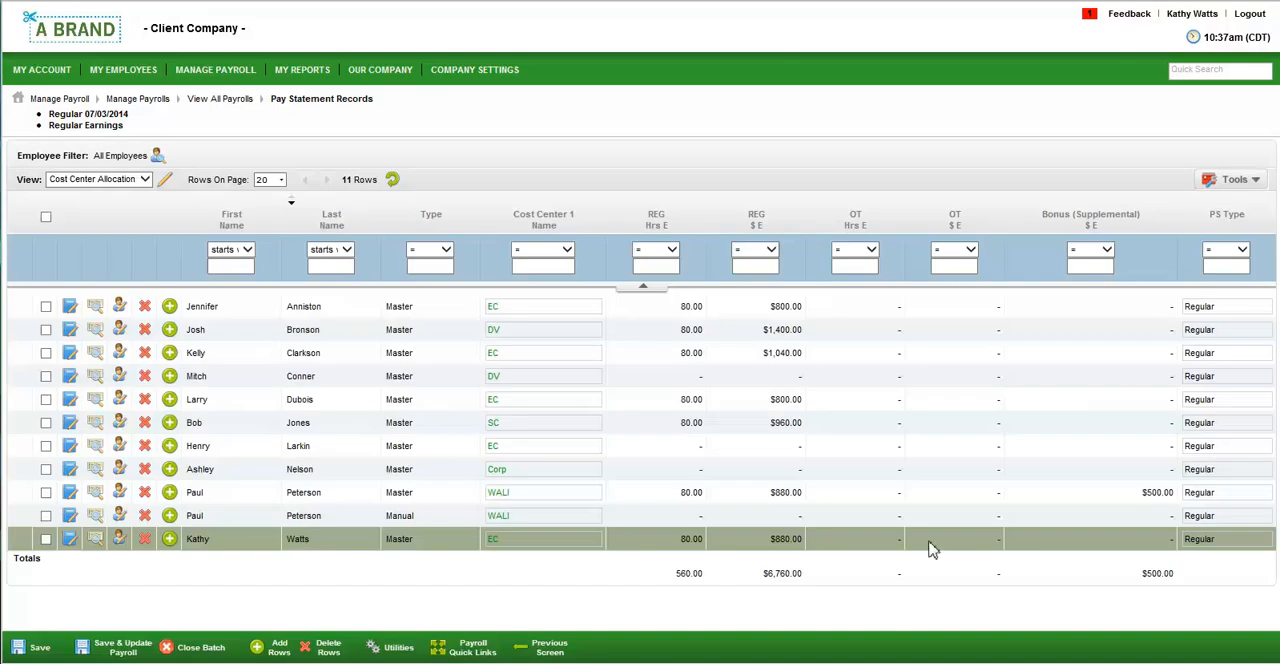
Add a second record row for the WALI employee and open its PS Type for editing.
left_click(1240, 518)
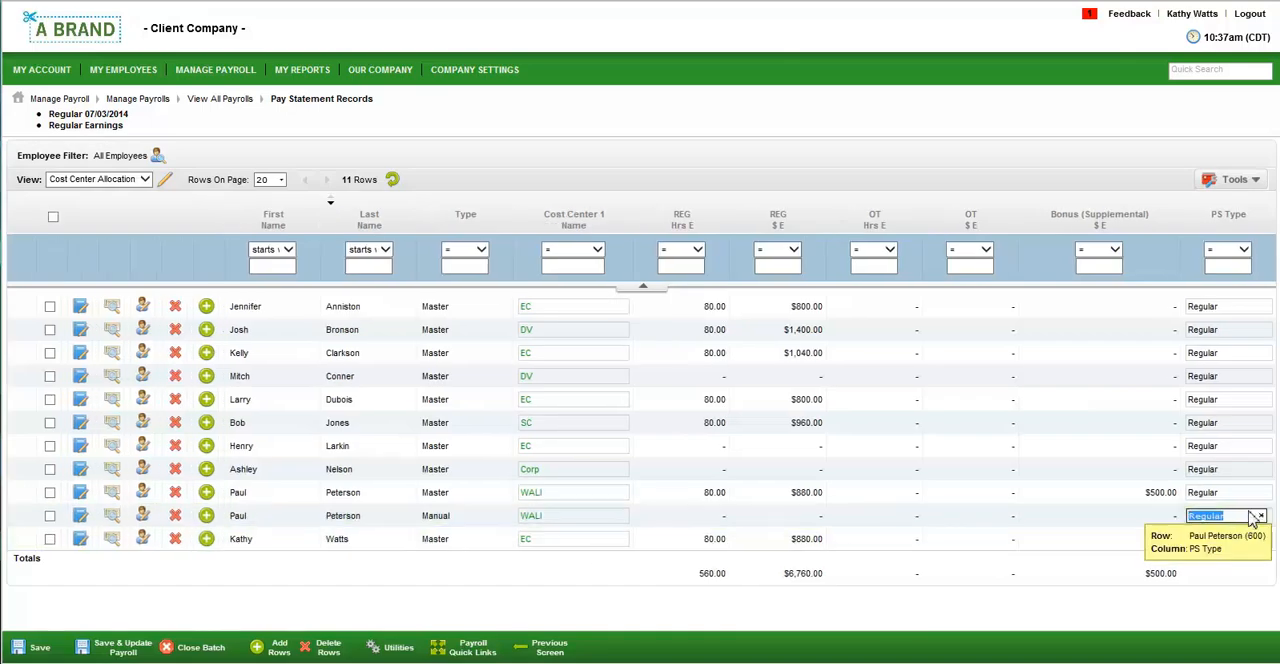
left_click(1245, 518)
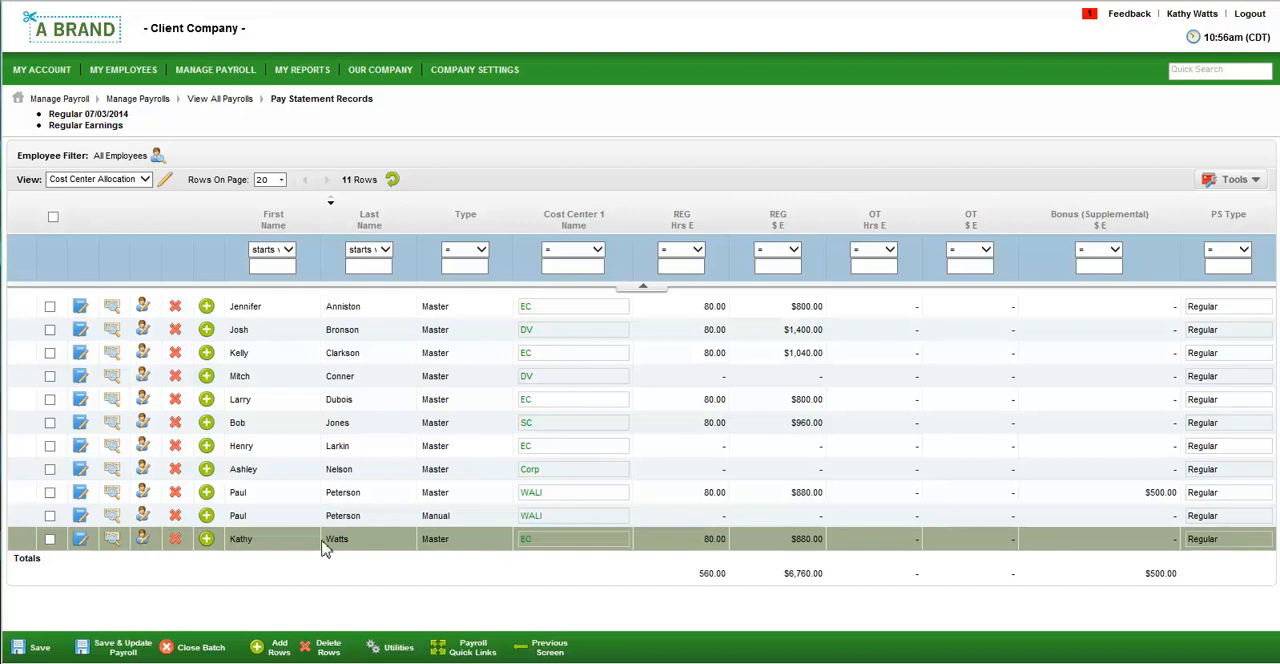
Preview the pay statement of the WALI employee's master record, then open the payroll register by PST.
left_click(114, 500)
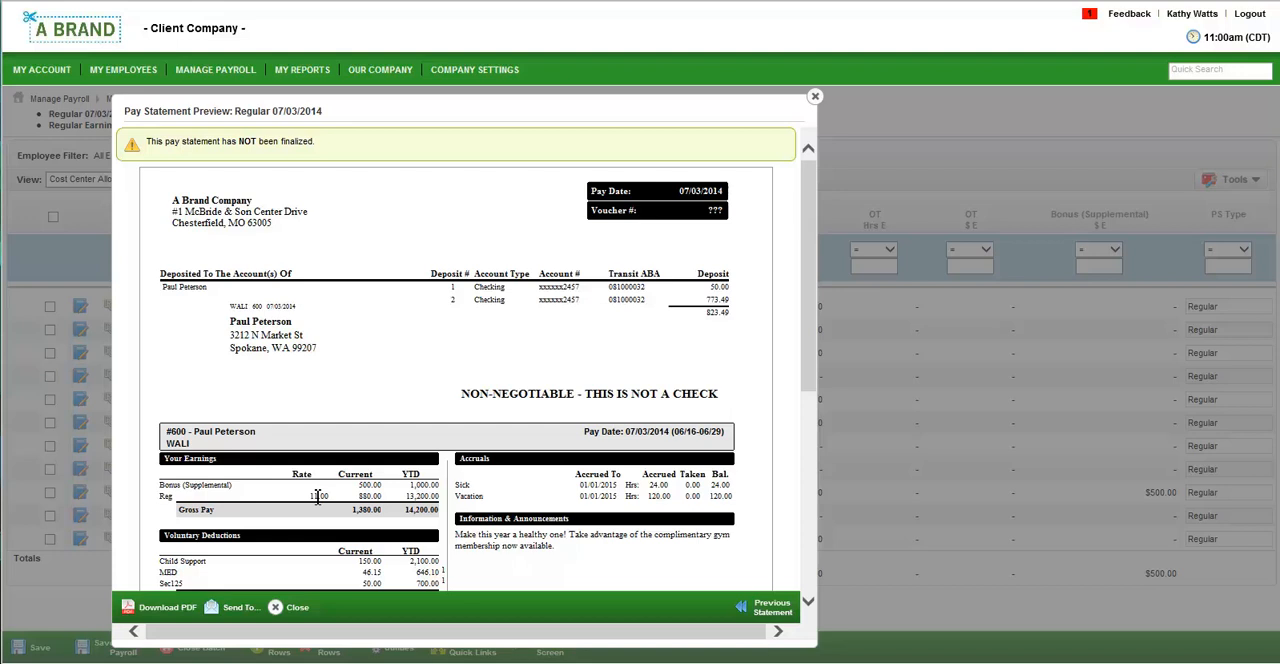
left_click(815, 96)
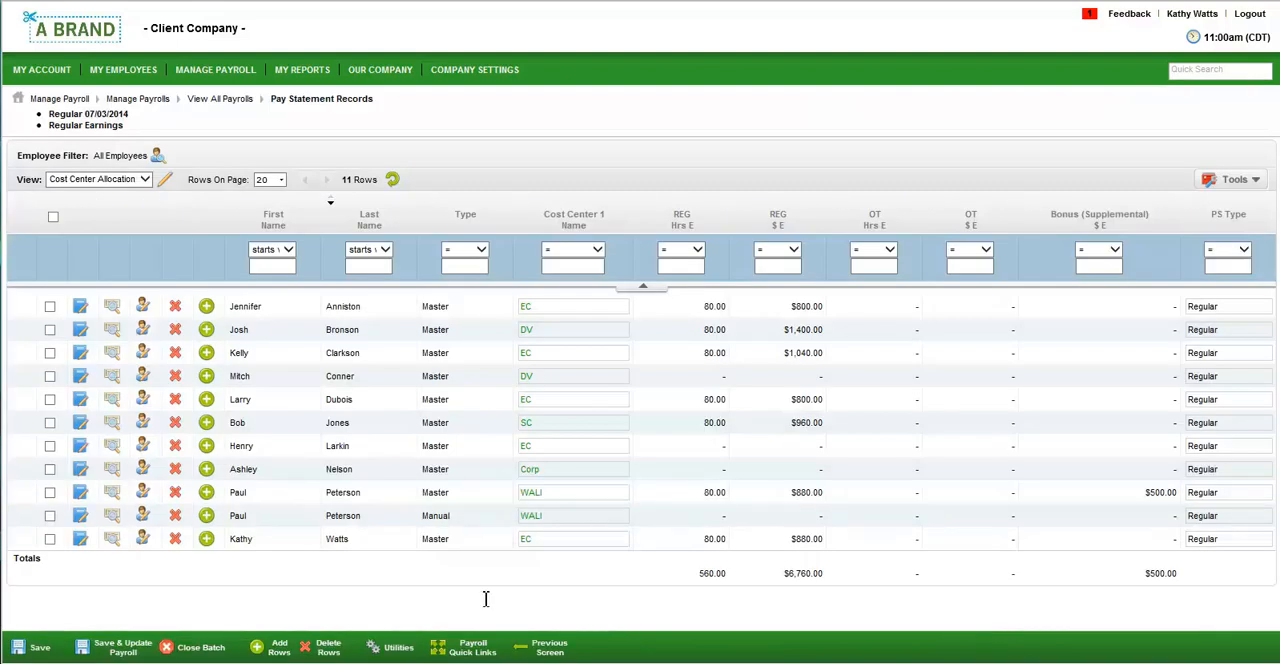
left_click(478, 655)
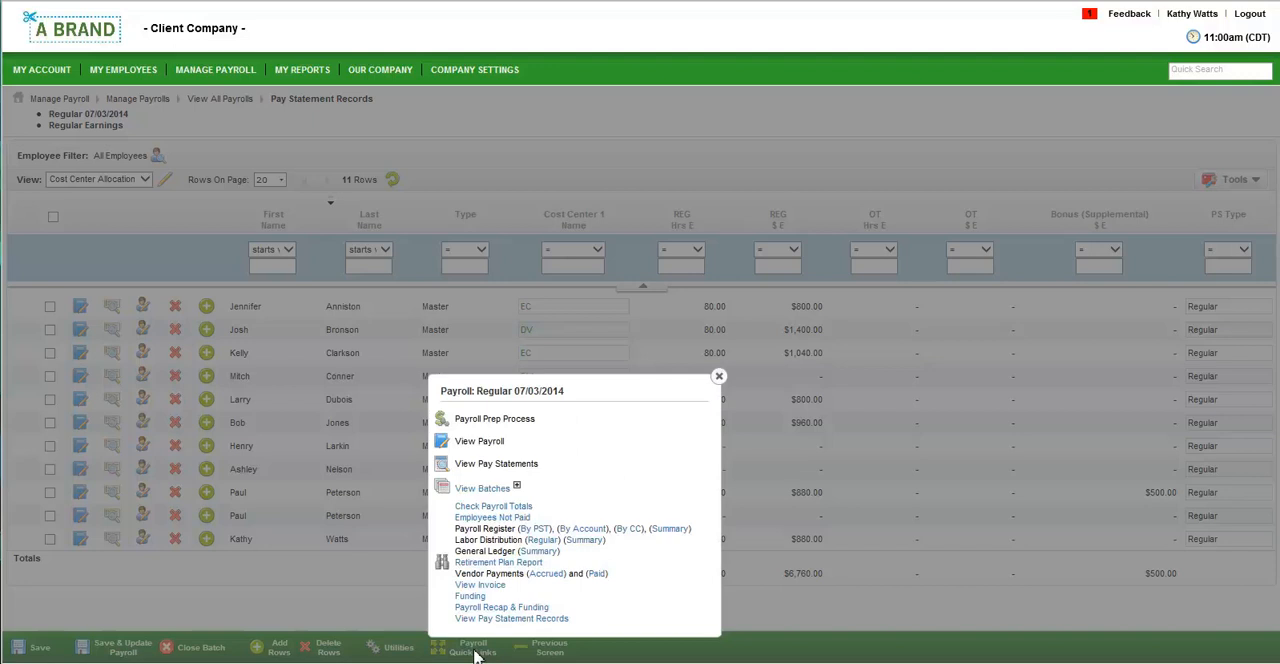
left_click(536, 529)
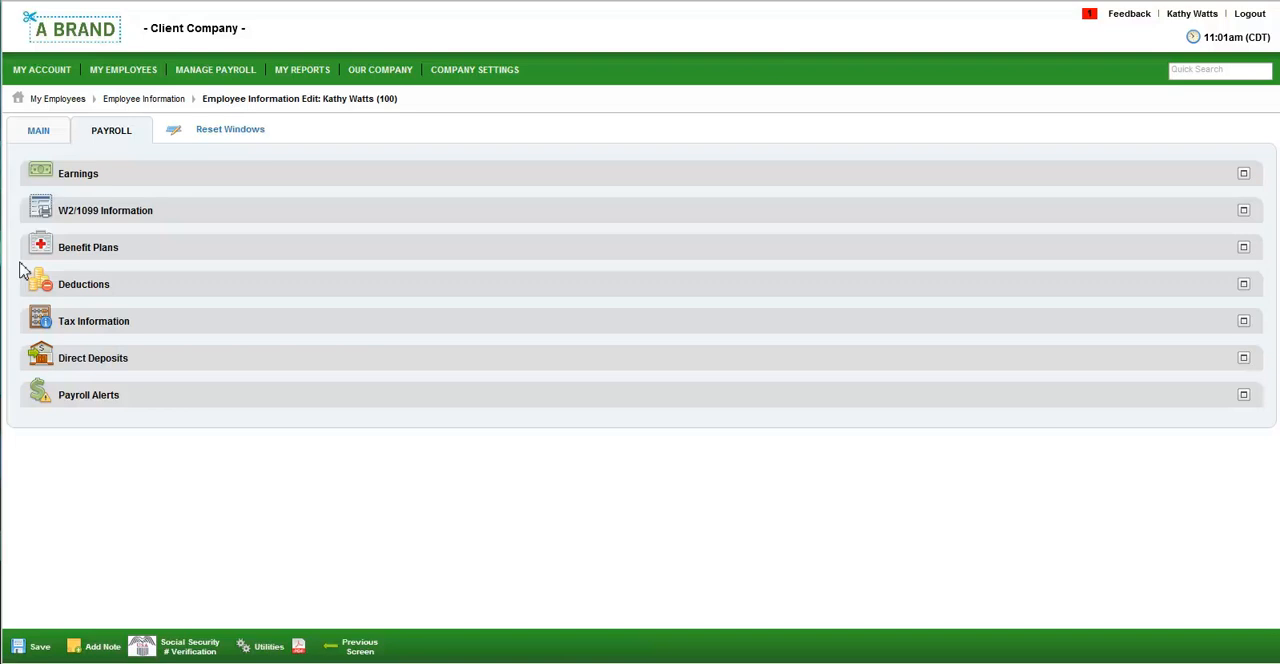
Look up the bank information behind the first register employee's direct deposit routing number, then return to the payroll register.
double_click(110, 360)
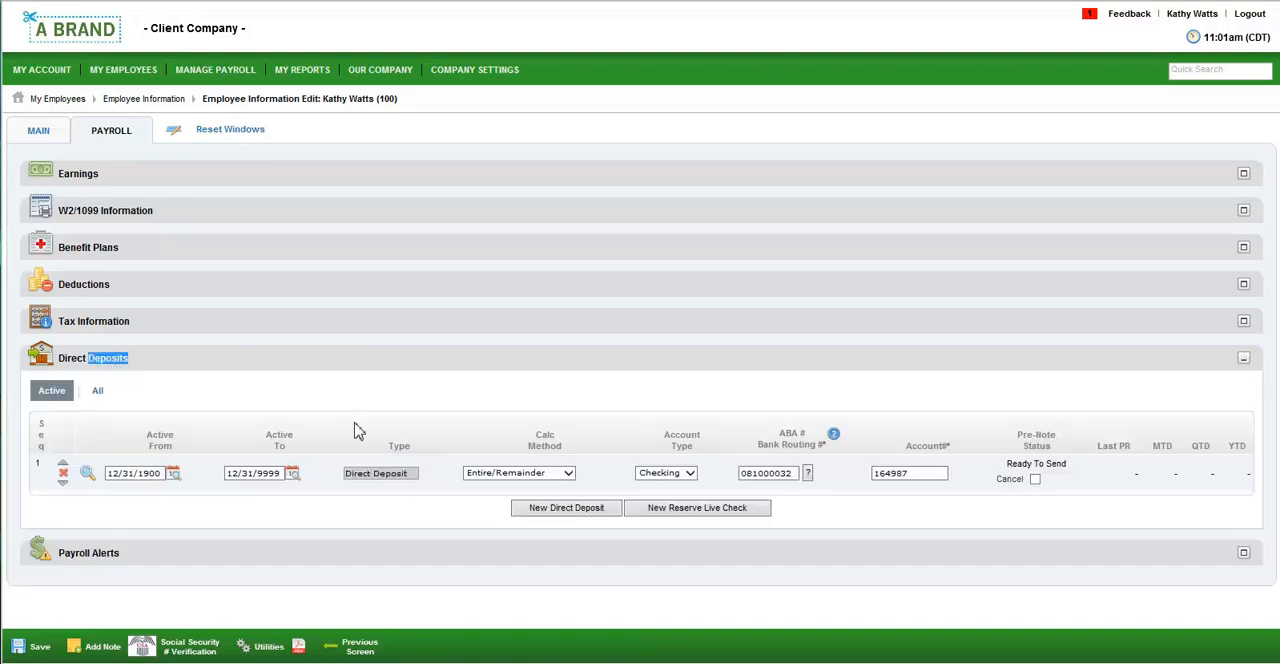
left_click(808, 474)
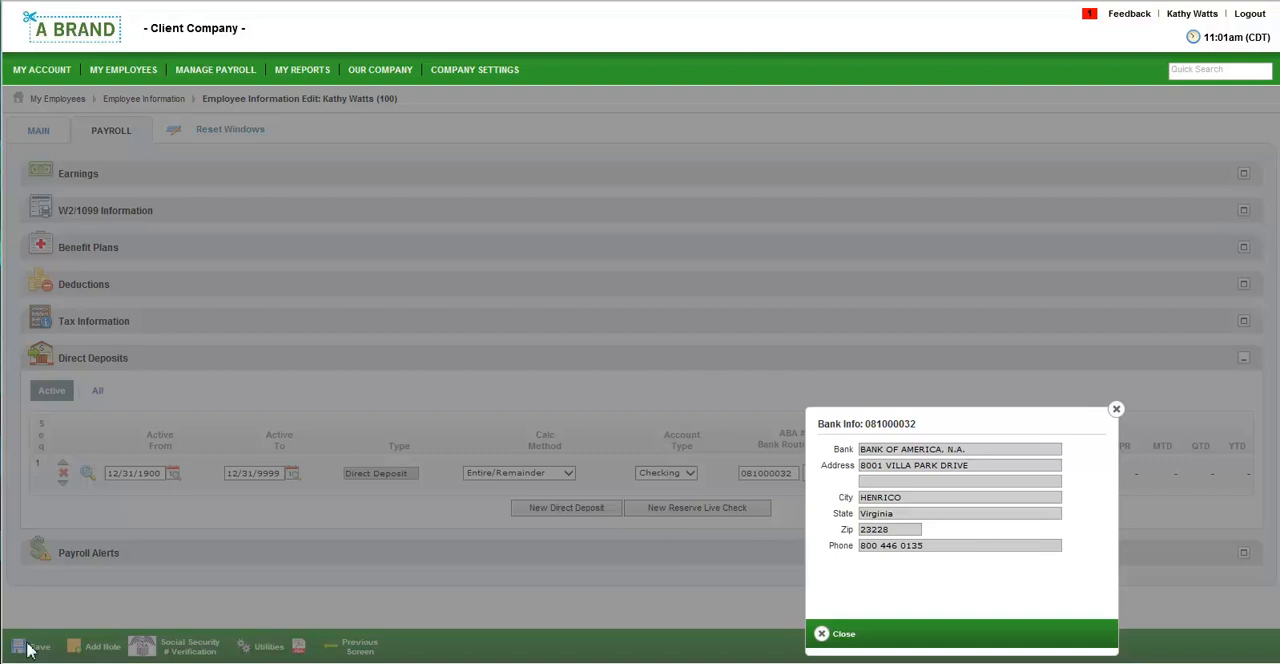
left_click(449, 590)
left_click(360, 648)
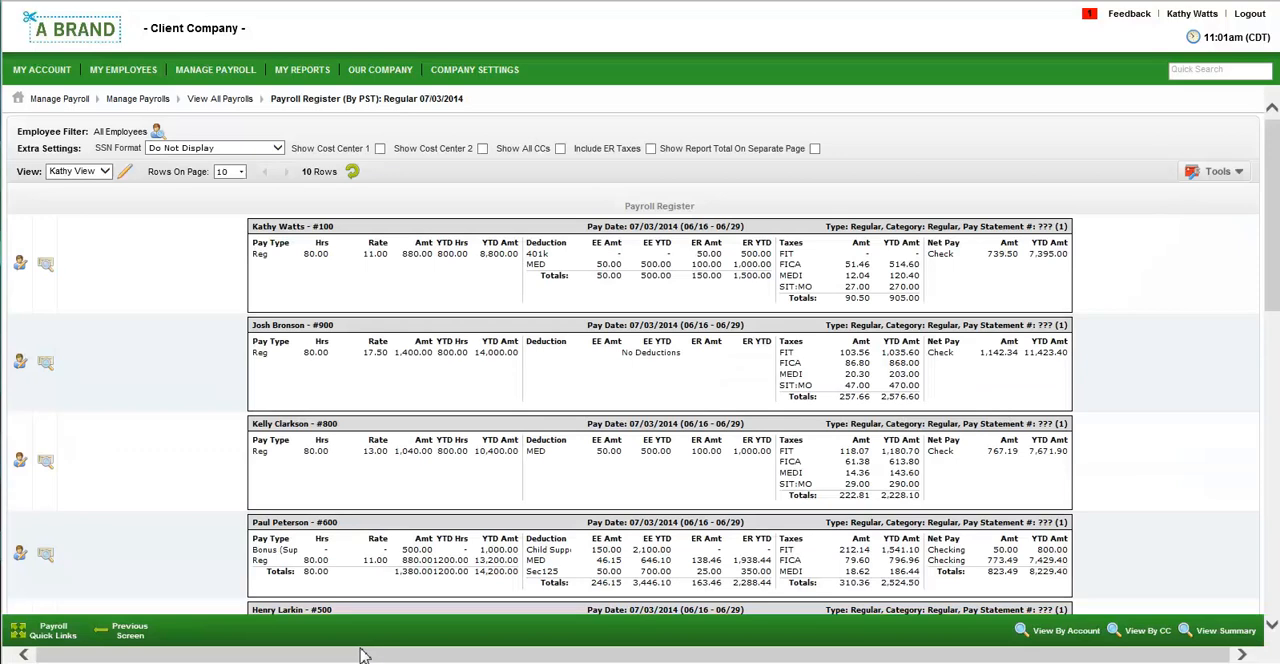
Open the General Ledger summary report for the Regular 07/03/2014 payroll.
left_click(50, 637)
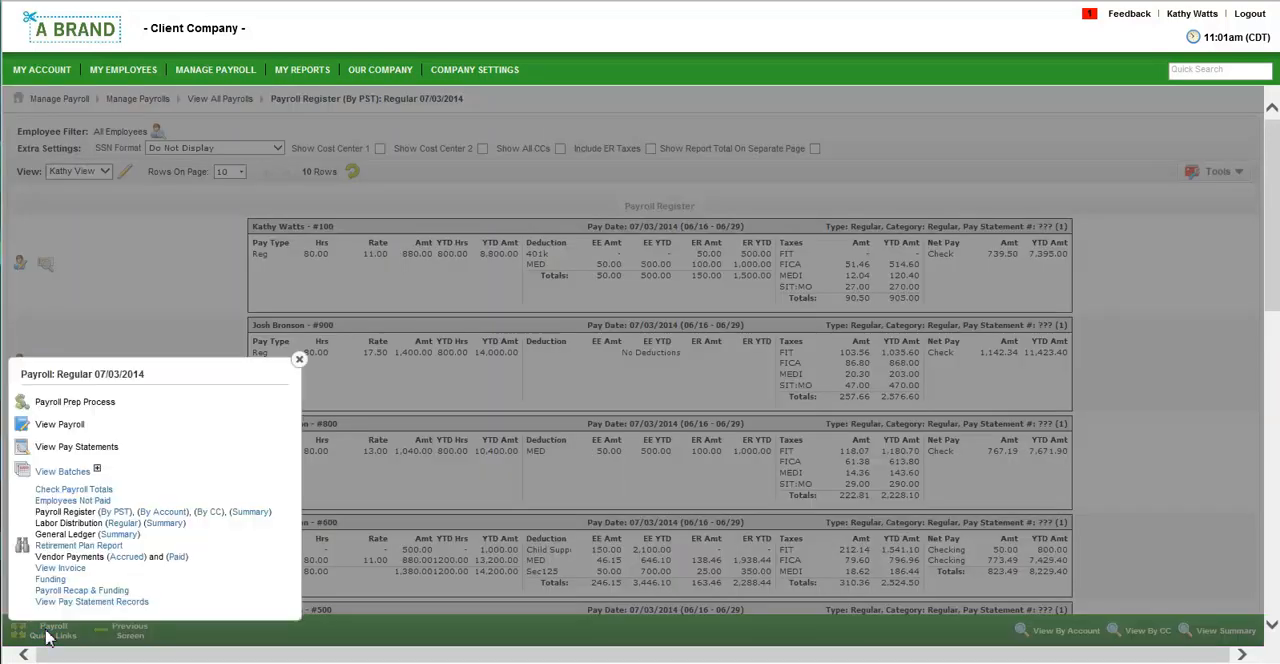
left_click(117, 540)
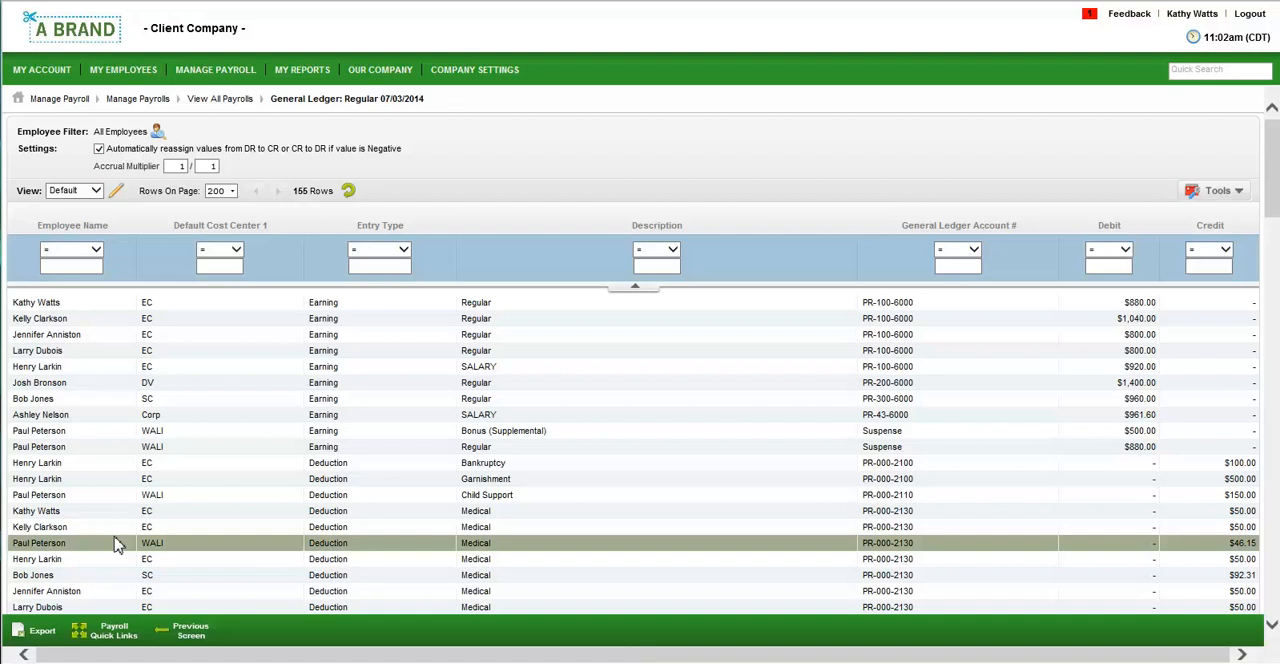
Review the Payroll Recap & Funding report for Regular 07/03/2014, including taxes, billing, totals and the gross wage comparison.
left_click(122, 636)
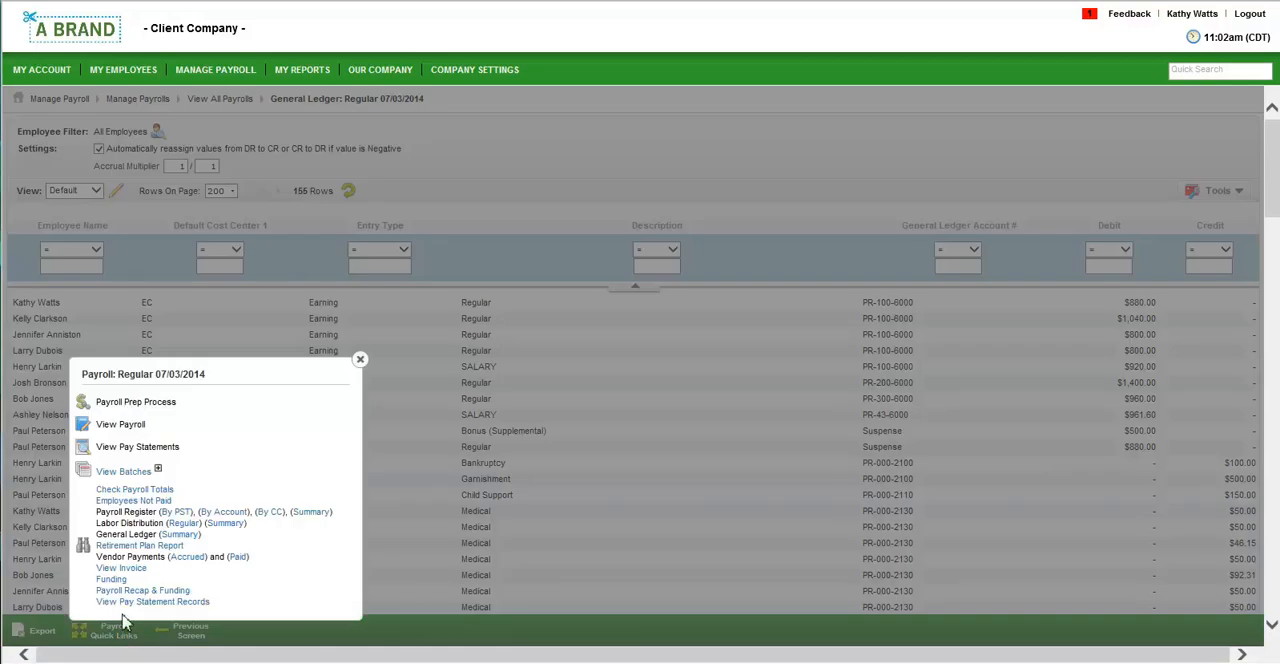
left_click(139, 591)
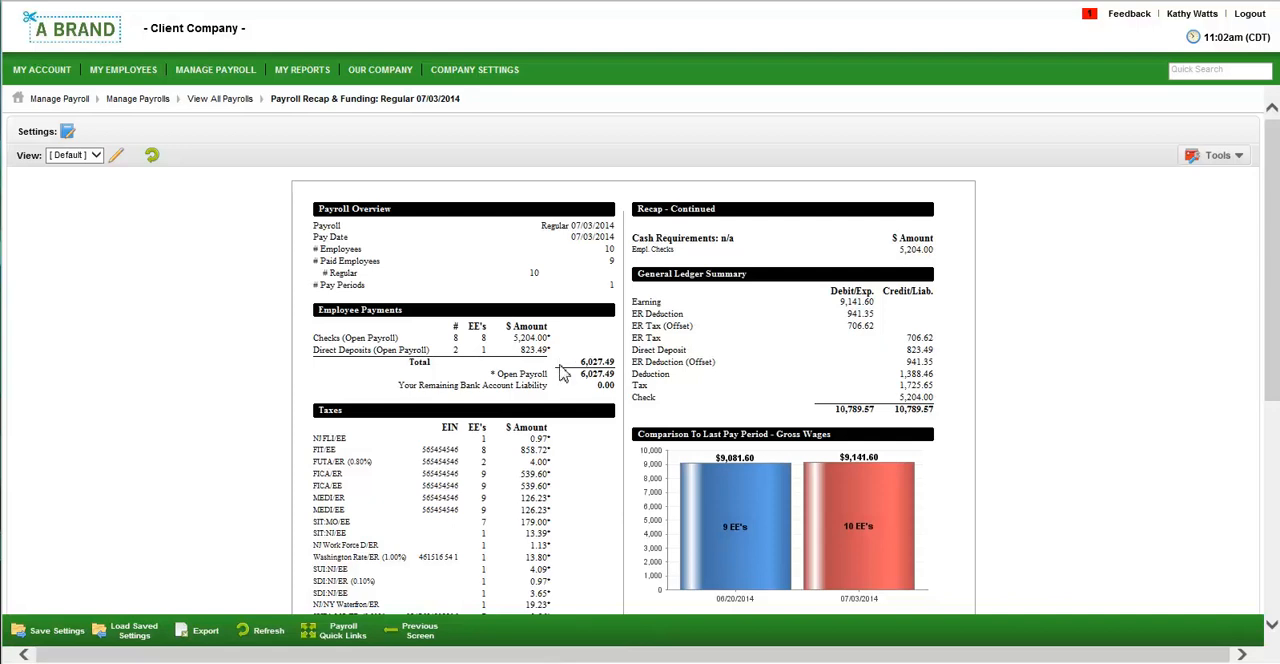
scroll(556, 446, "down", 3)
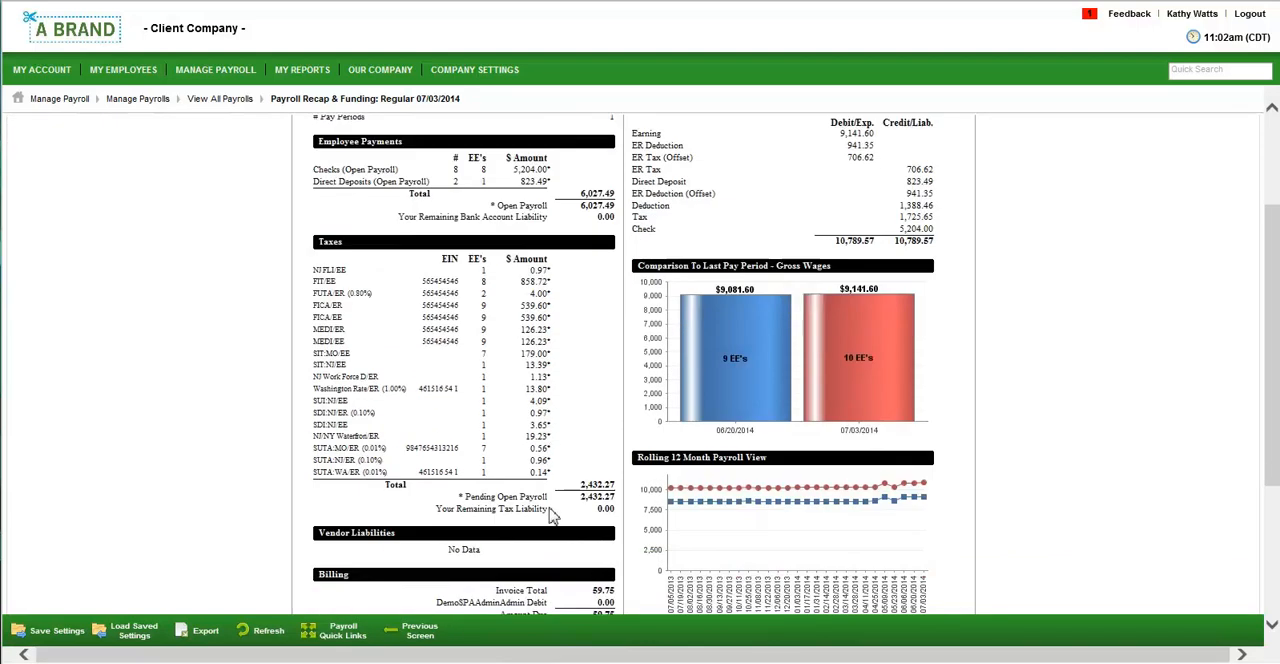
scroll(553, 513, "down", 2)
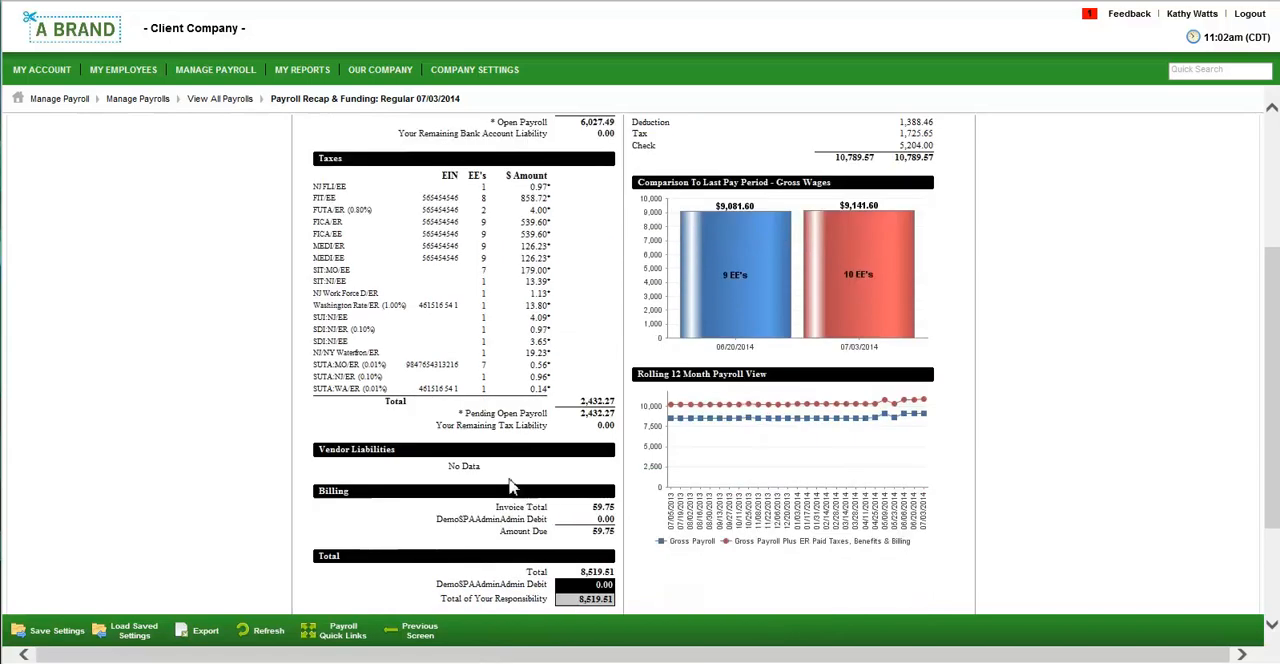
scroll(510, 485, "down", 2)
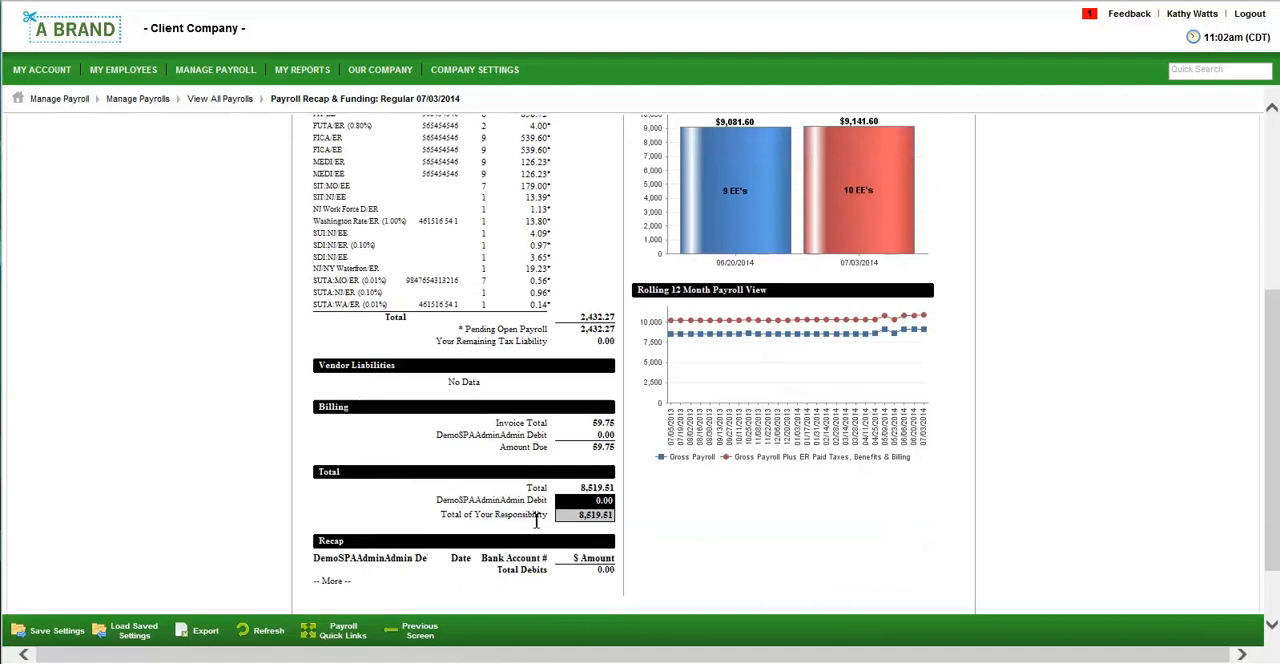
scroll(537, 518, "up", 5)
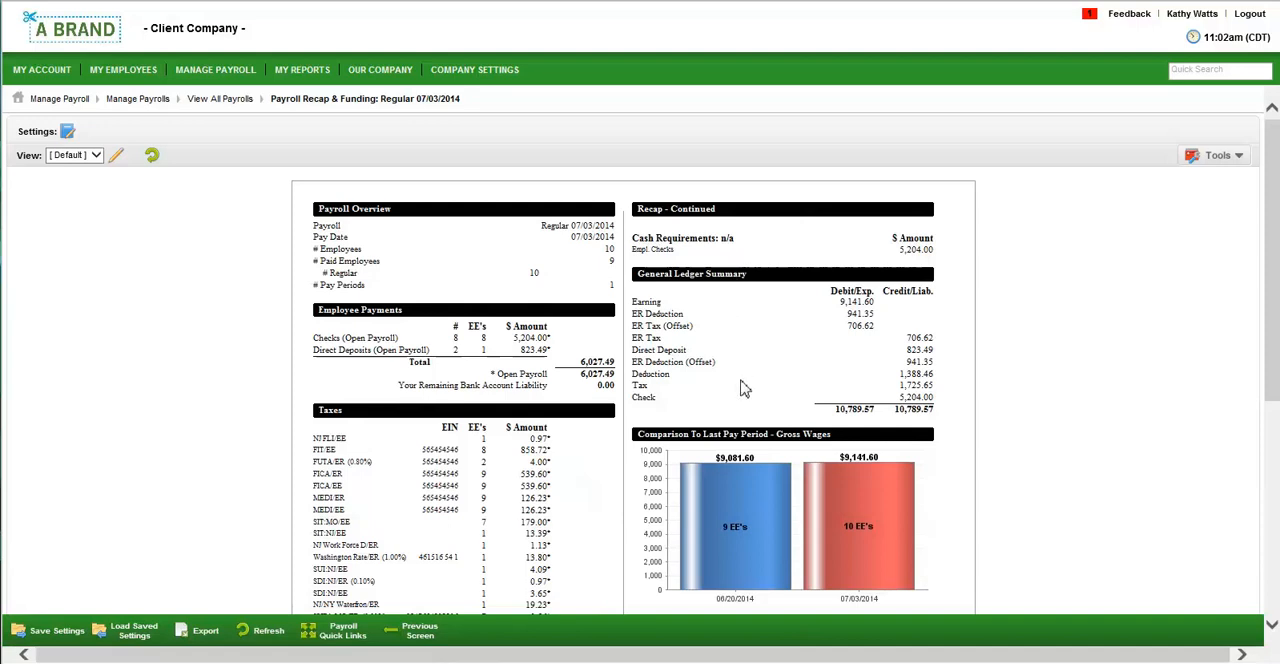
scroll(743, 388, "down", 3)
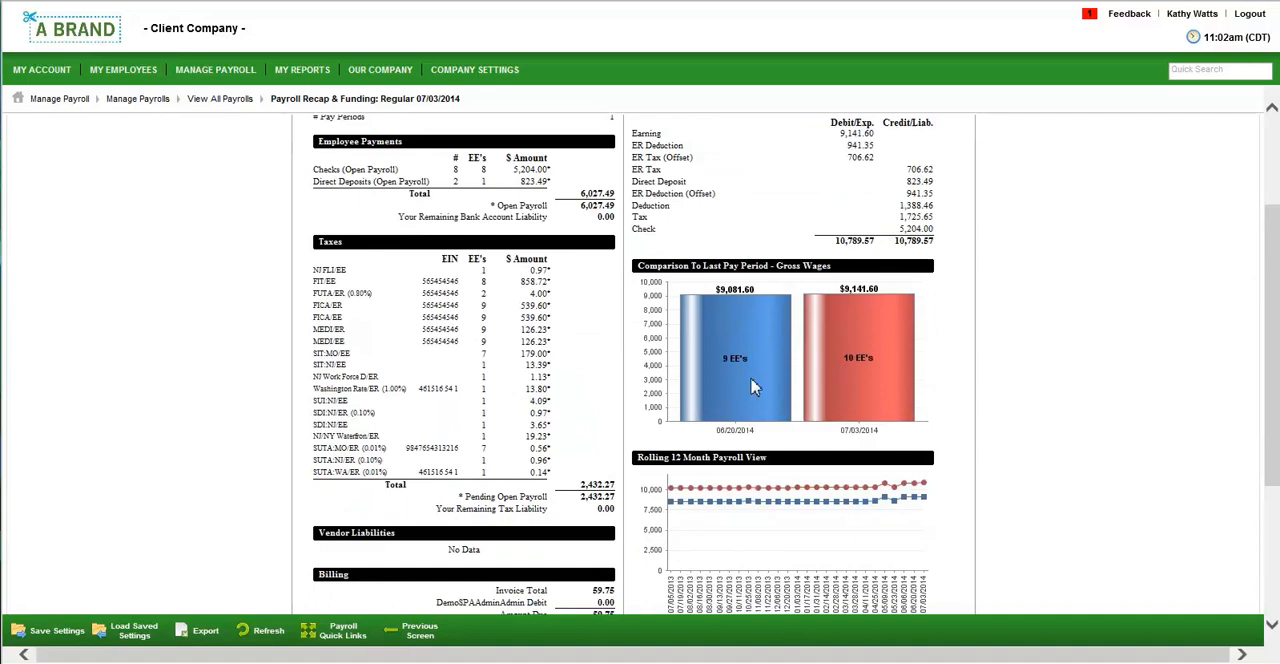
scroll(799, 522, "down", 2)
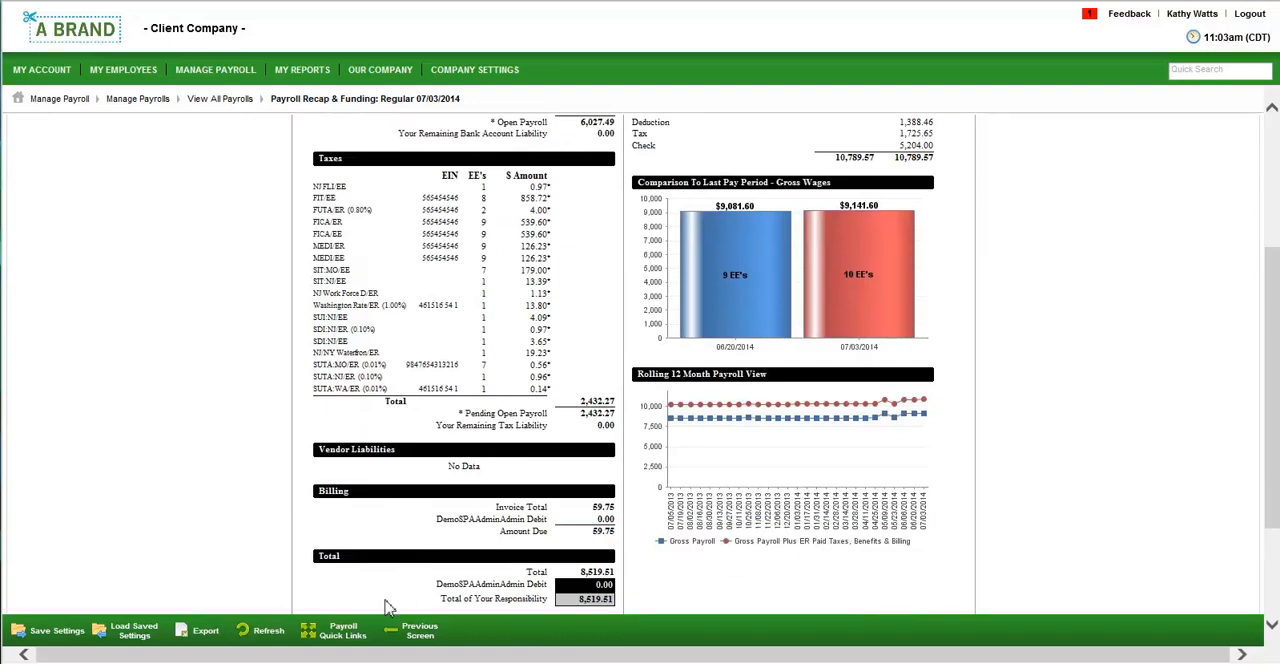
Go to the payroll prep process and open the first listed employee's pay statement from its pay statement list.
left_click(350, 630)
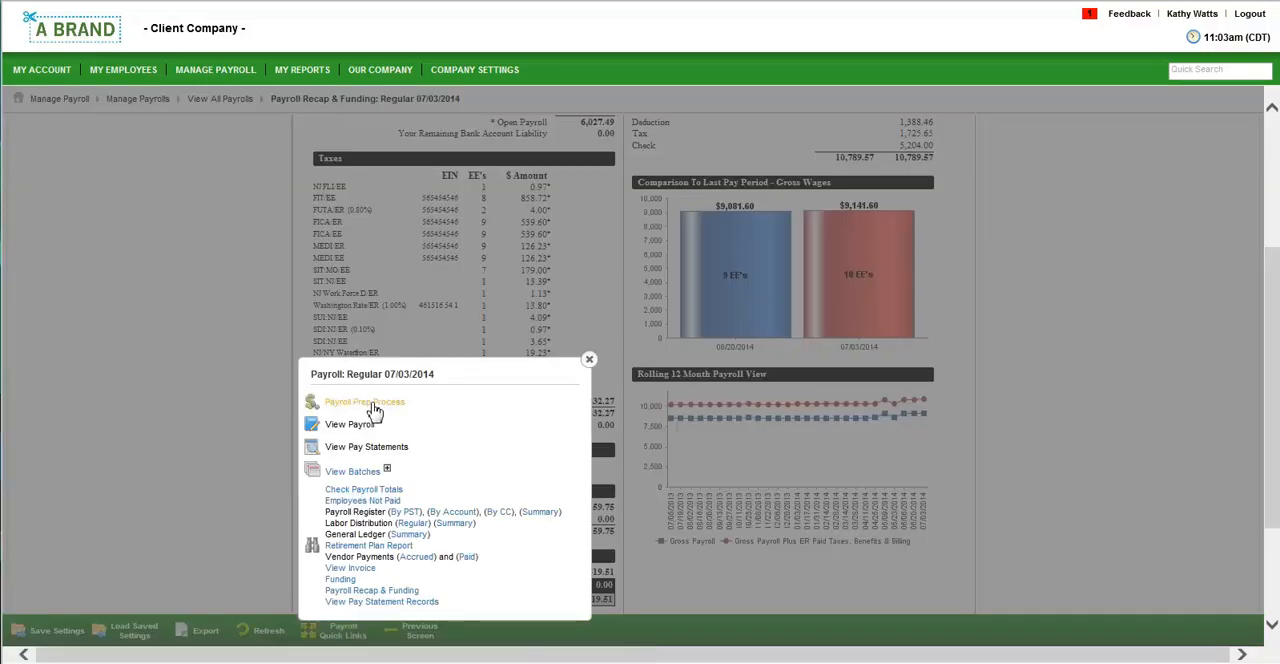
left_click(365, 401)
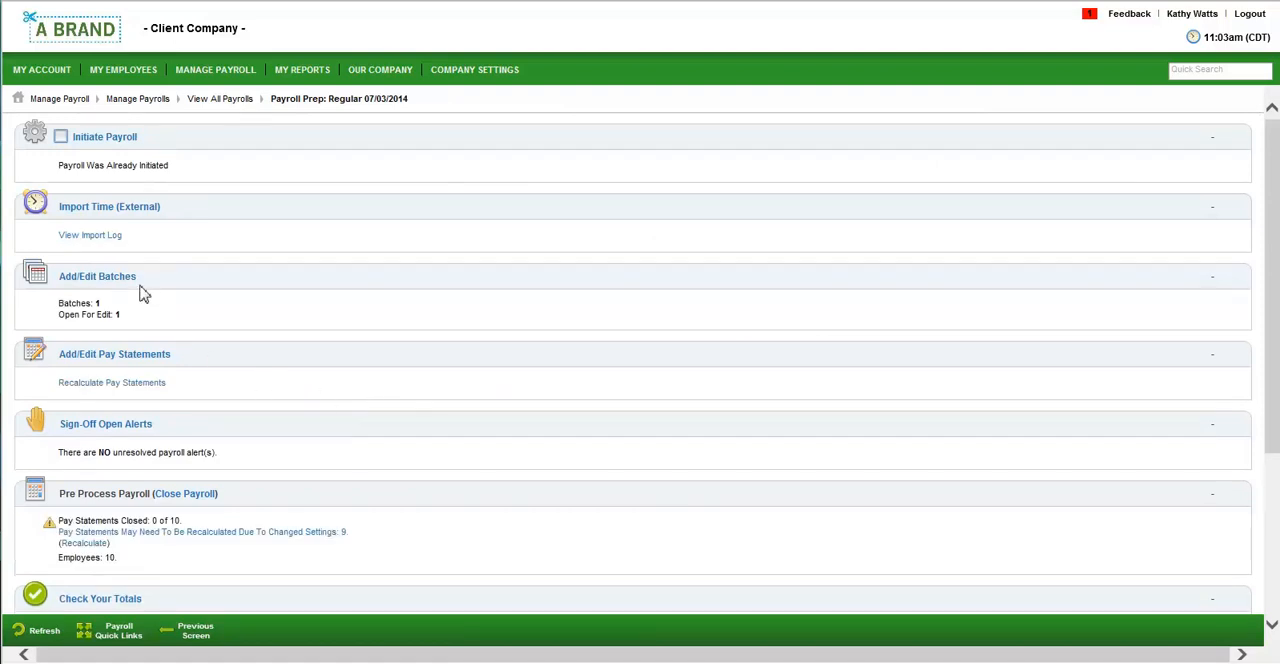
left_click(160, 360)
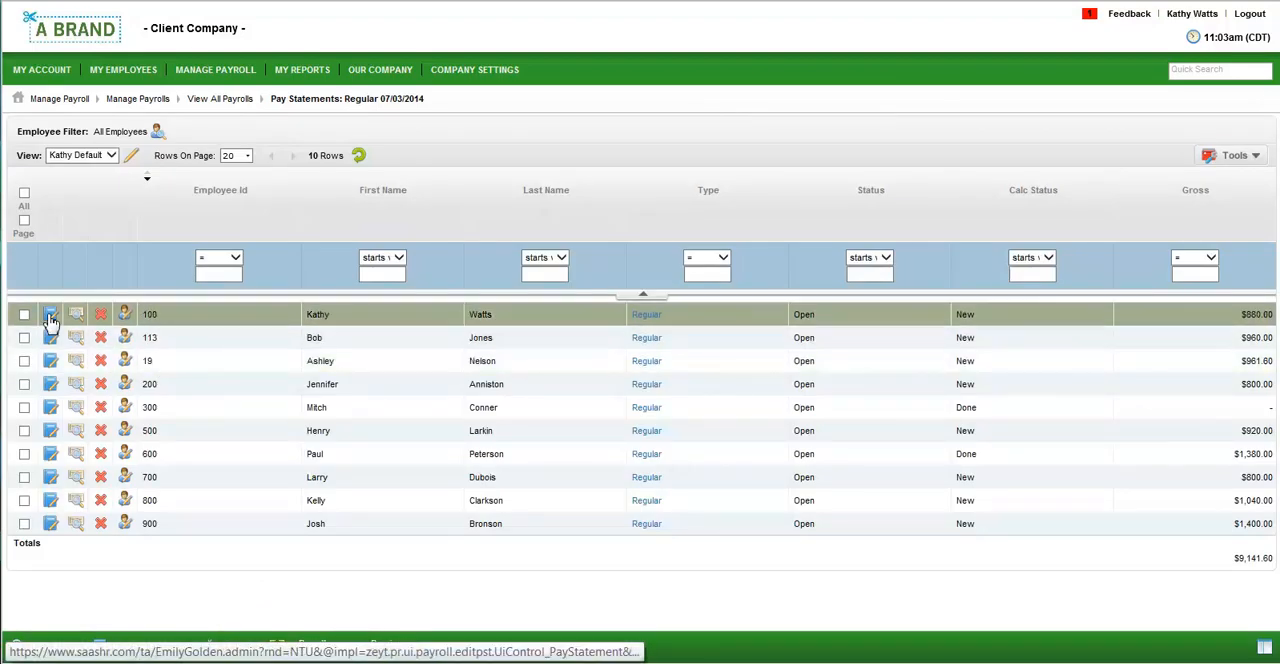
left_click(51, 318)
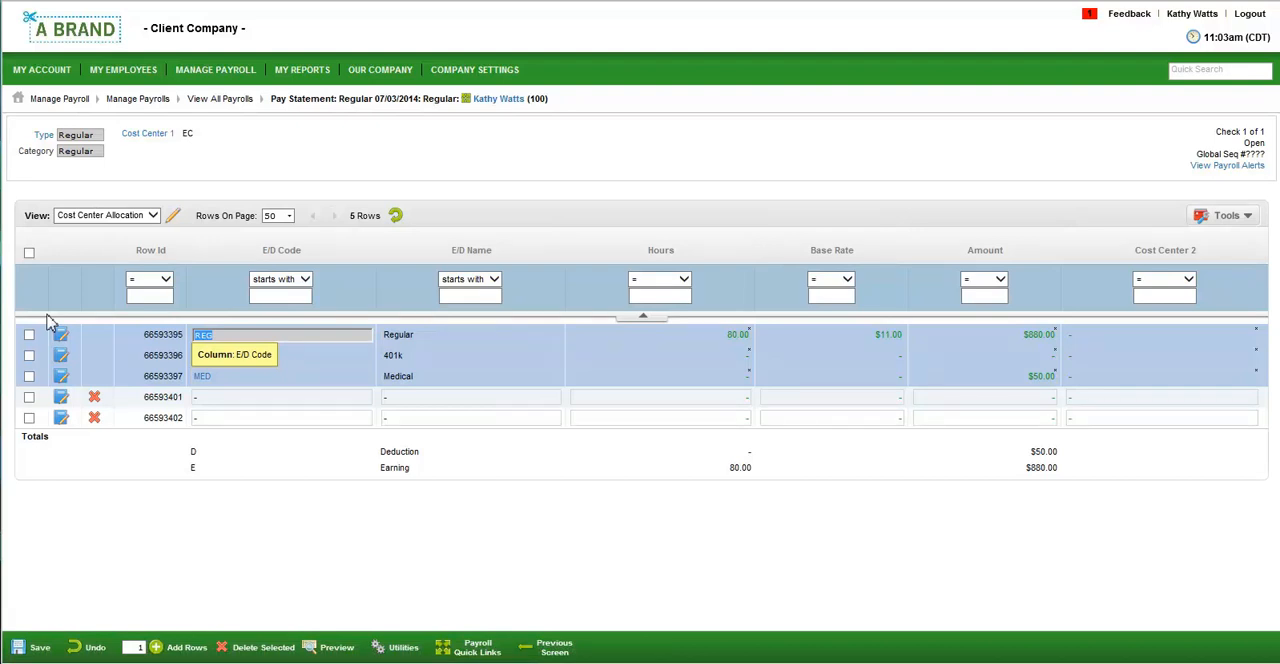
Leave the pay statement and review the pre-processing, totals, report and submission sections of the payroll prep page.
left_click(556, 648)
left_click(392, 648)
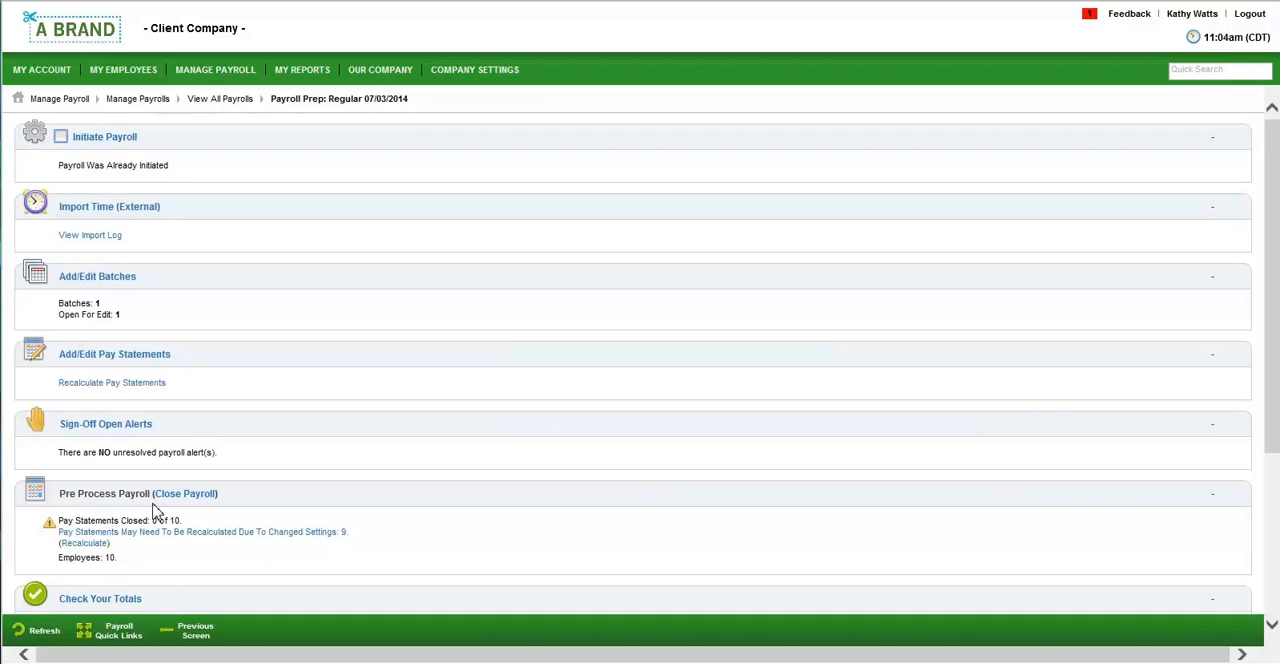
scroll(157, 512, "down", 3)
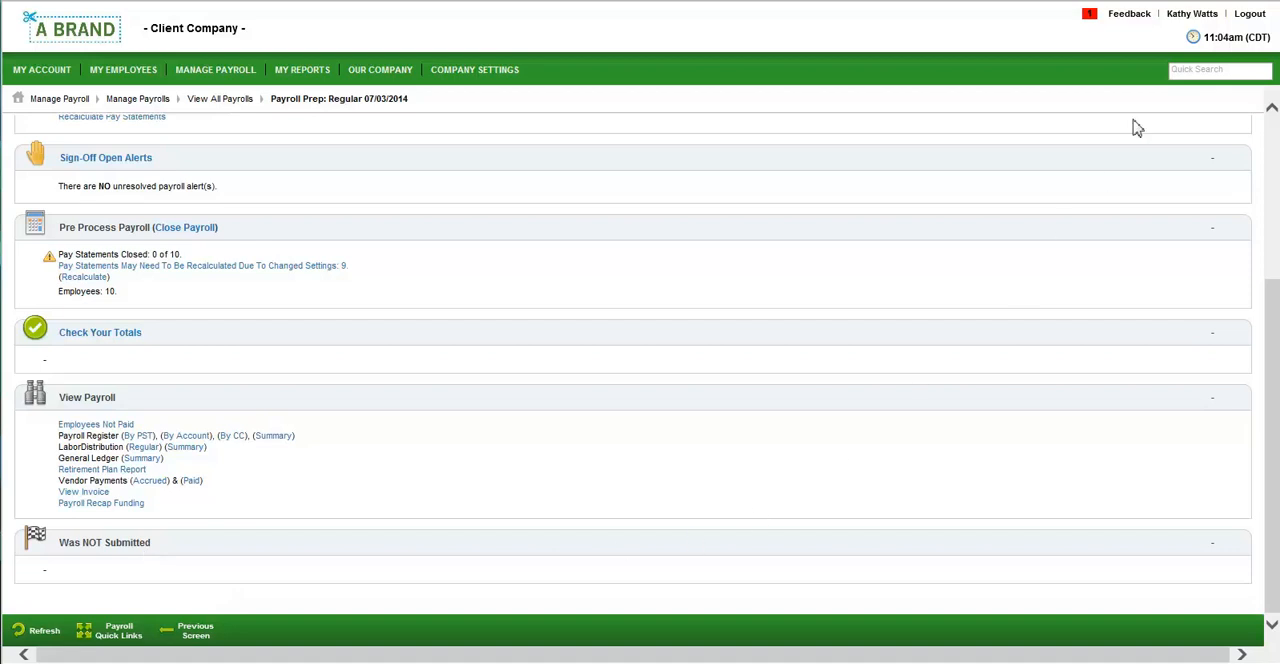
Log out of the pay admin account, log in as the second listed employee and open that employee's withholding forms.
left_click(1249, 14)
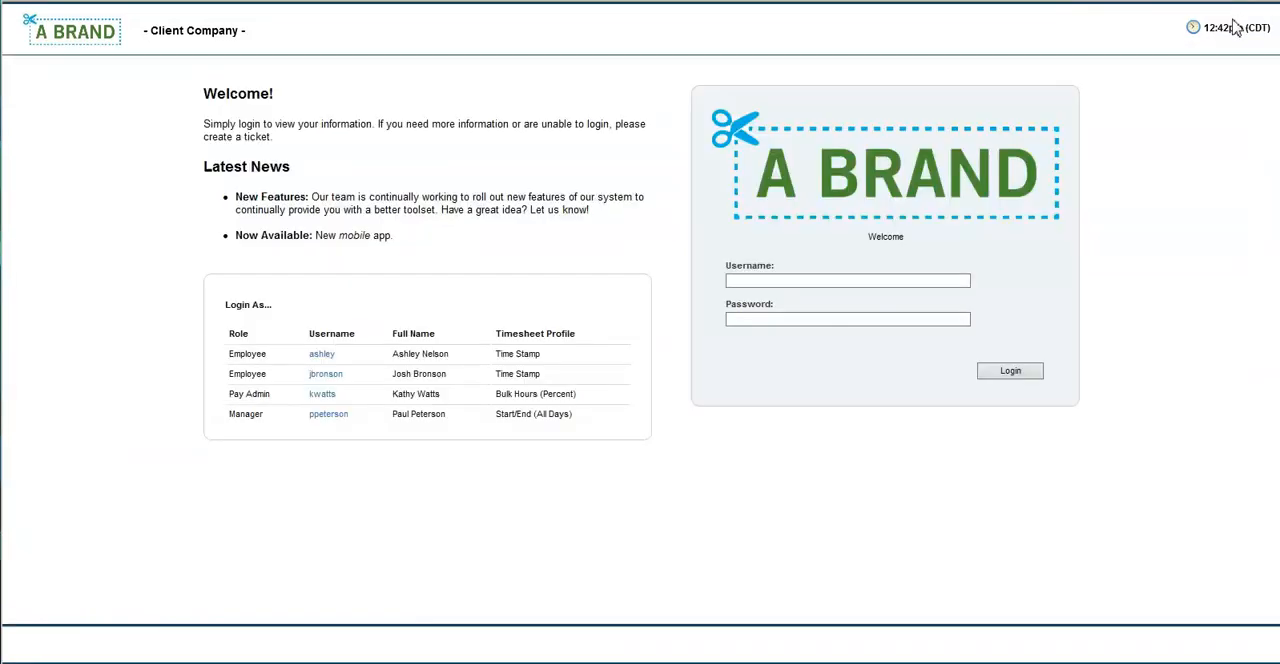
left_click(330, 377)
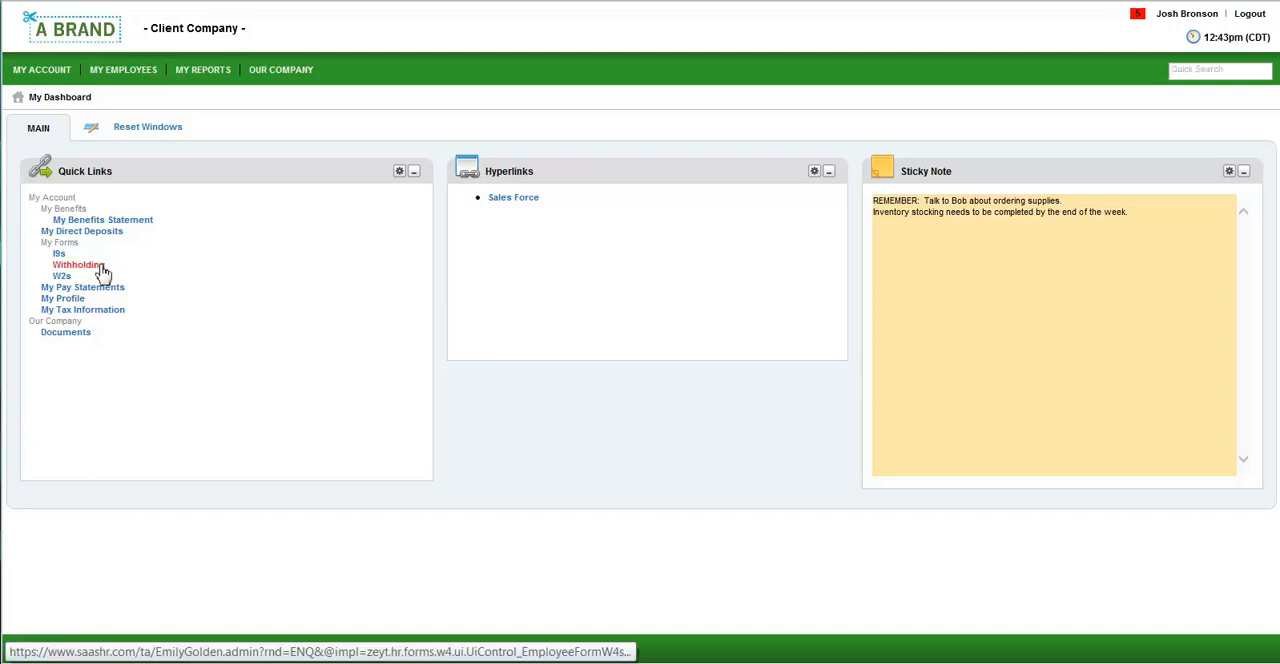
left_click(78, 265)
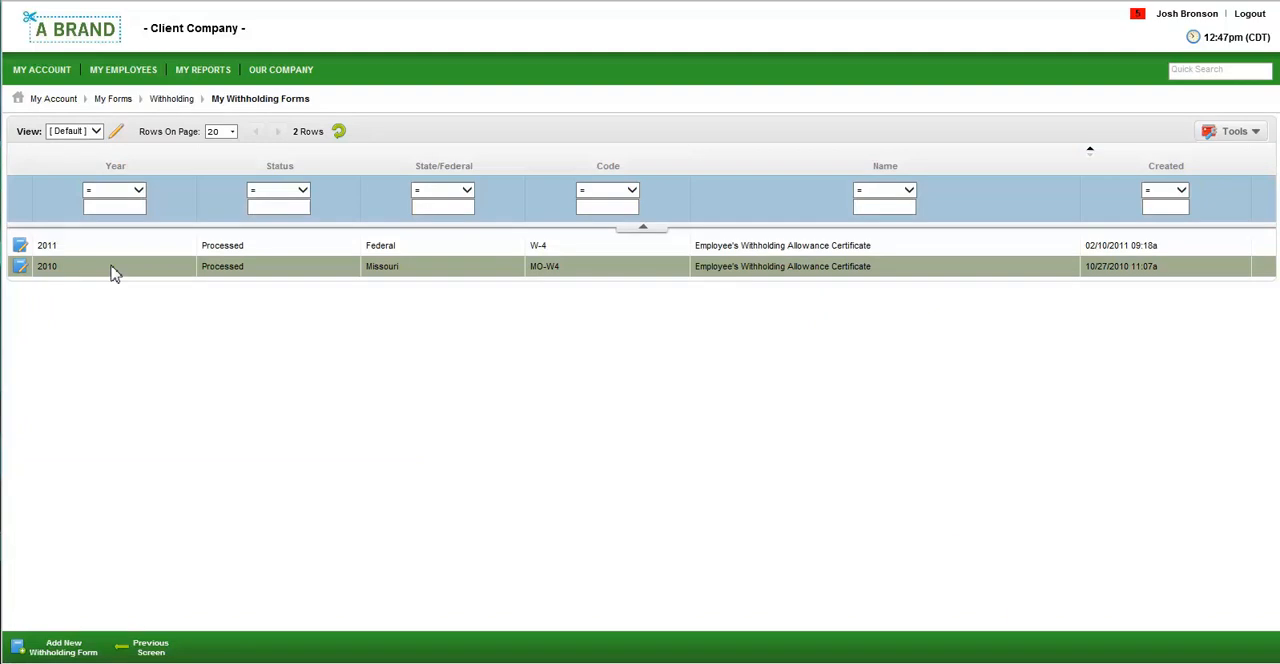
Check which 2014 withholding forms can be added, then view the employee's processed 2011 federal W-4.
left_click(44, 649)
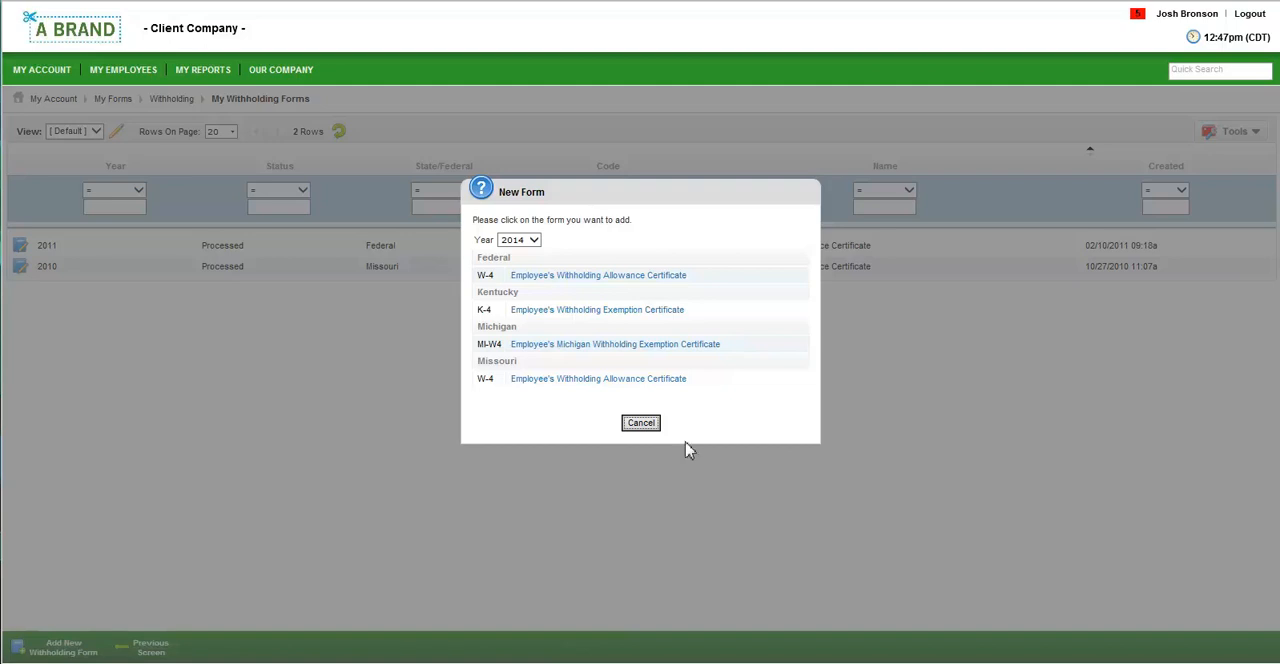
left_click(653, 425)
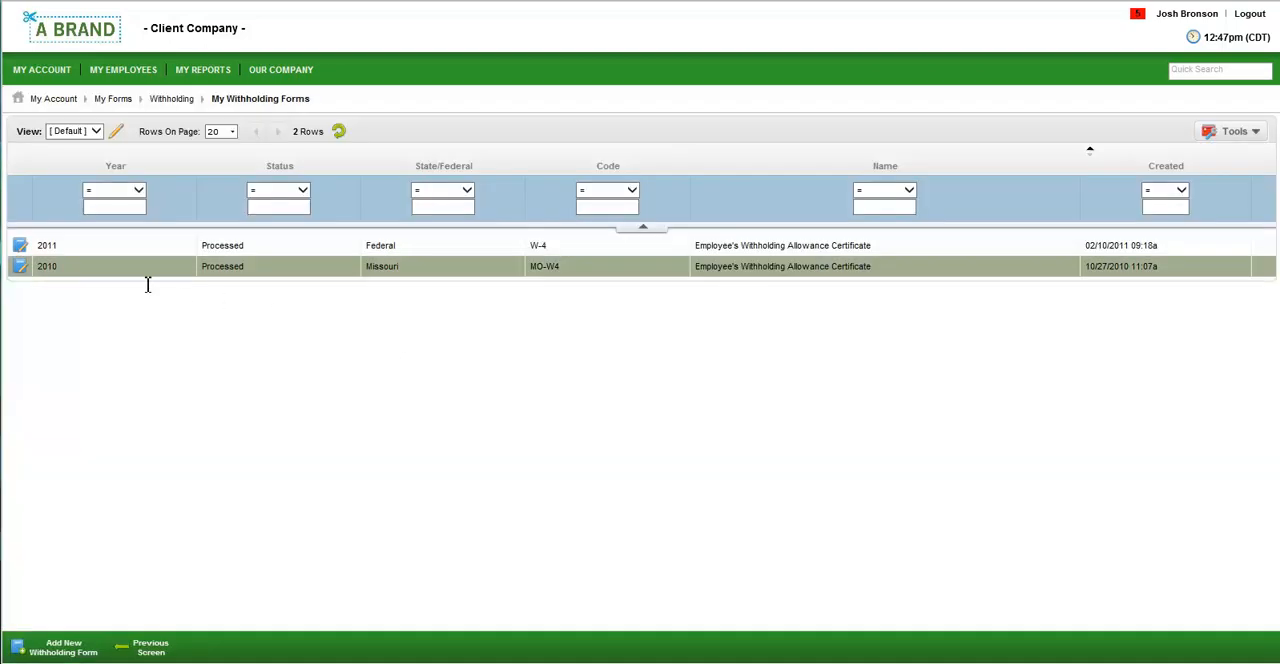
left_click(22, 248)
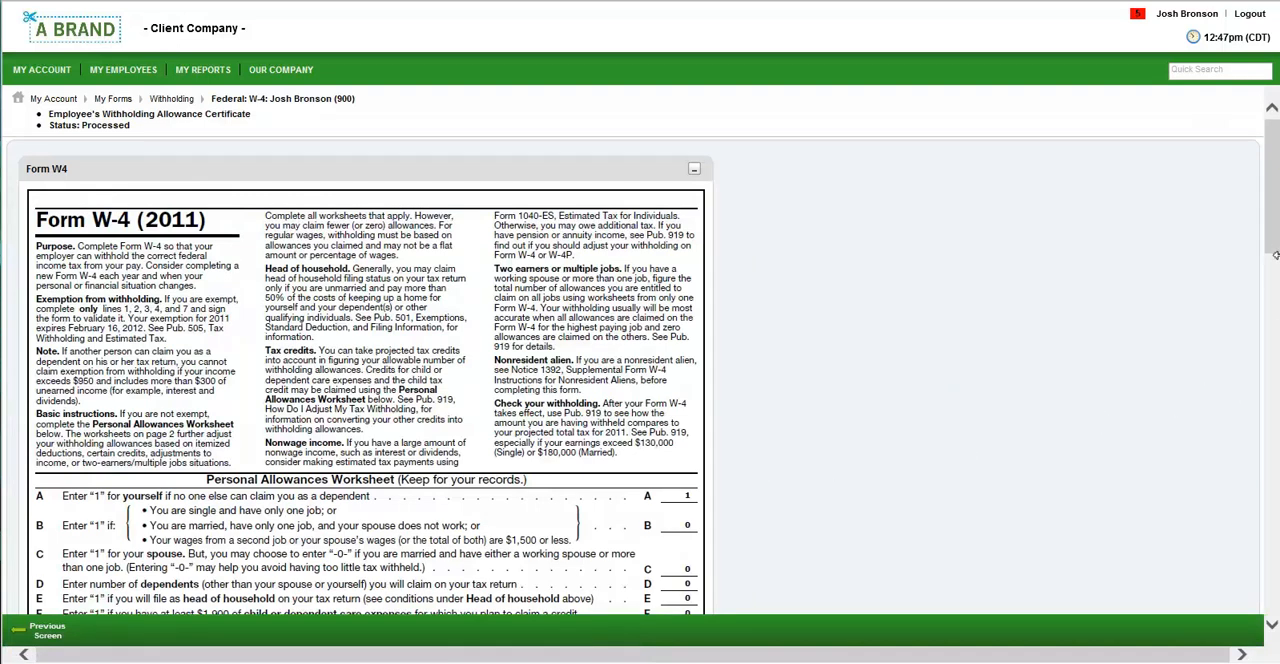
left_click_drag(1273, 247, 1276, 356)
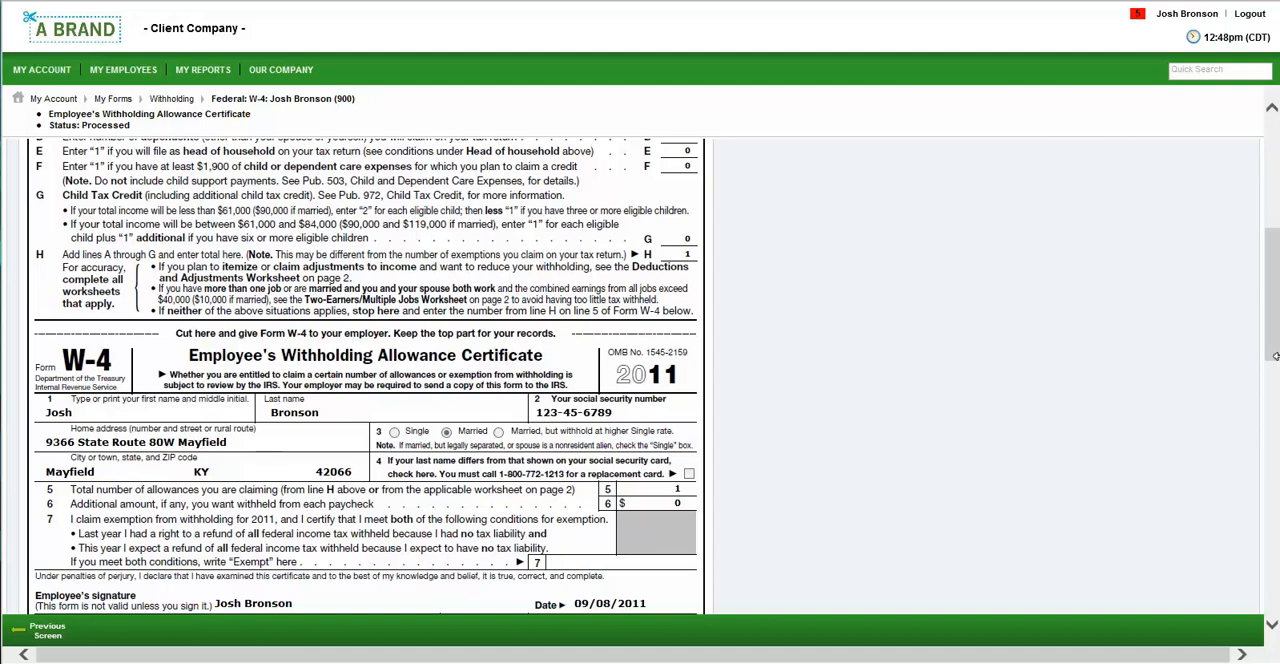
From the dashboard, open the employee's pay statements, read through the 06/20/2014 statement preview and close it.
left_click(108, 31)
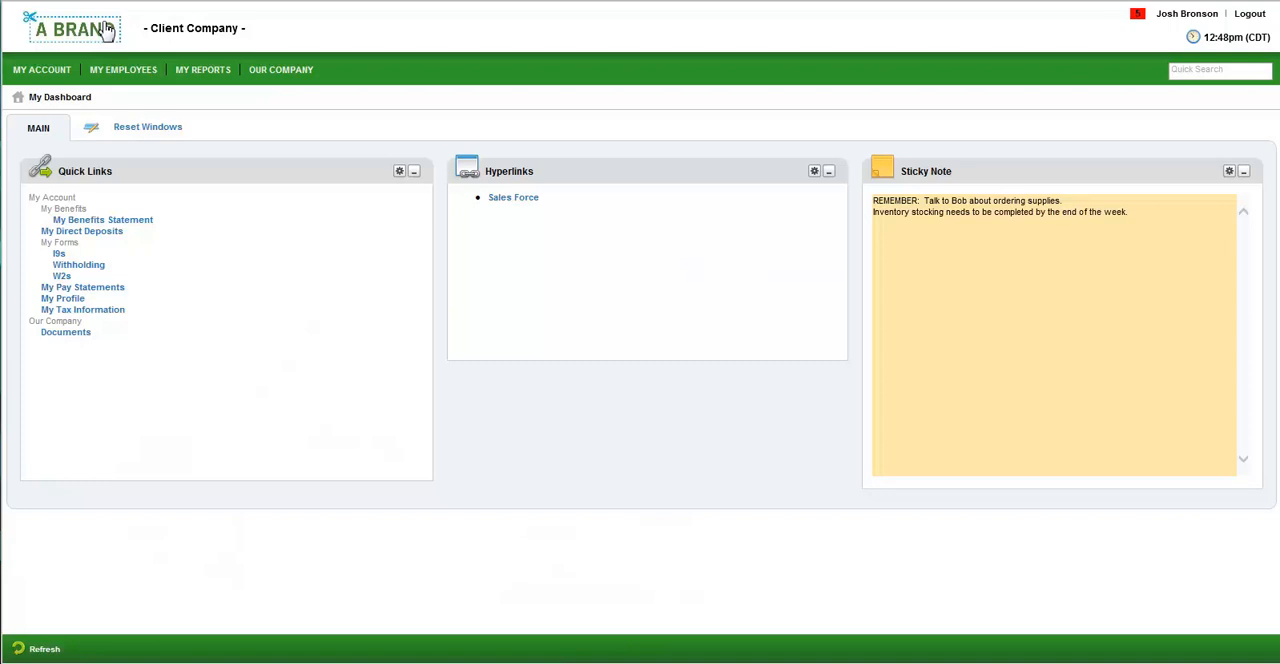
left_click(85, 287)
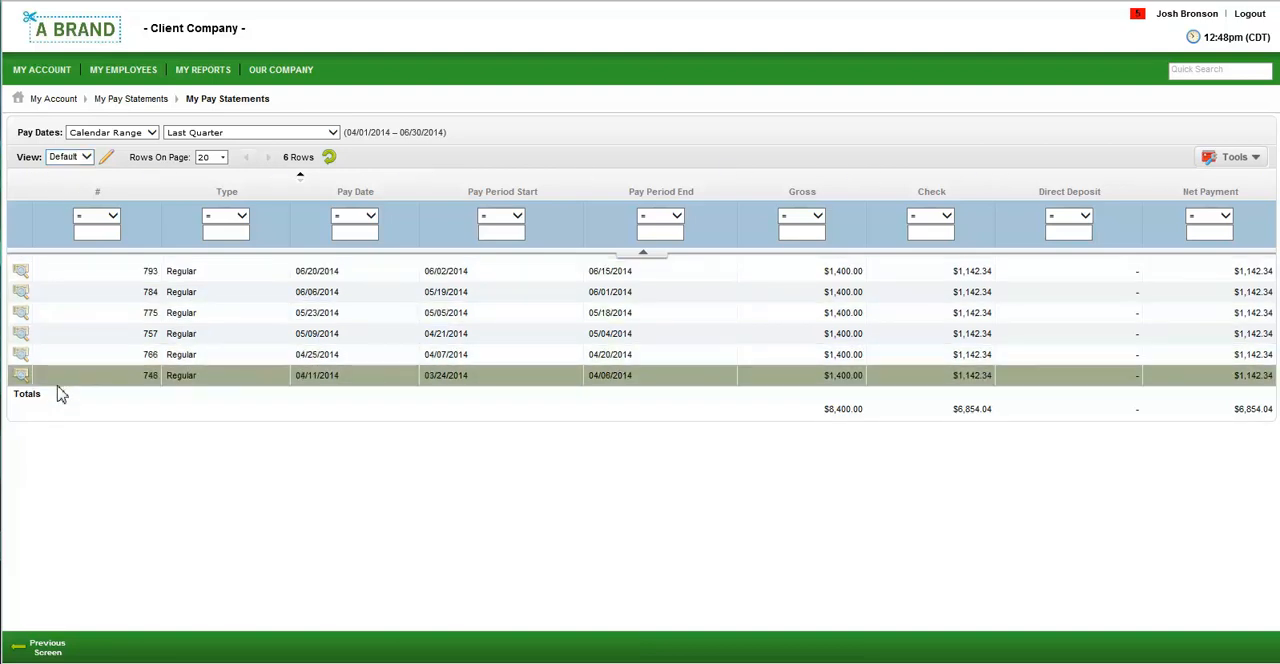
left_click(22, 275)
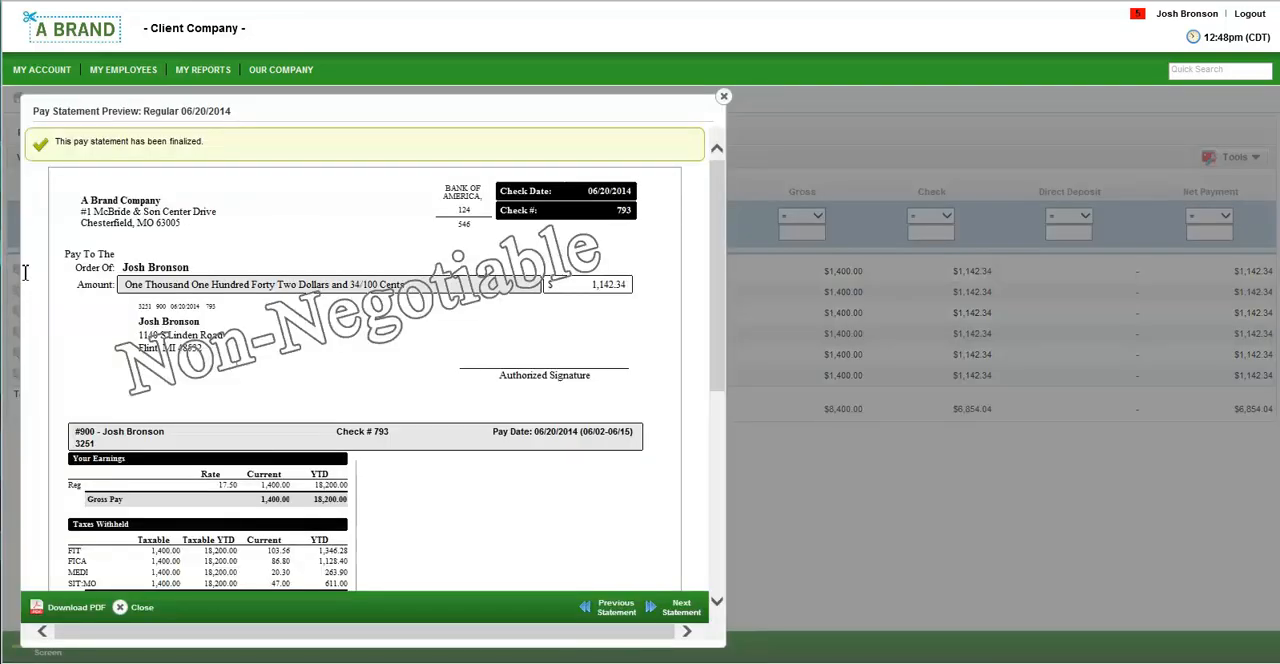
scroll(140, 475, "down", 3)
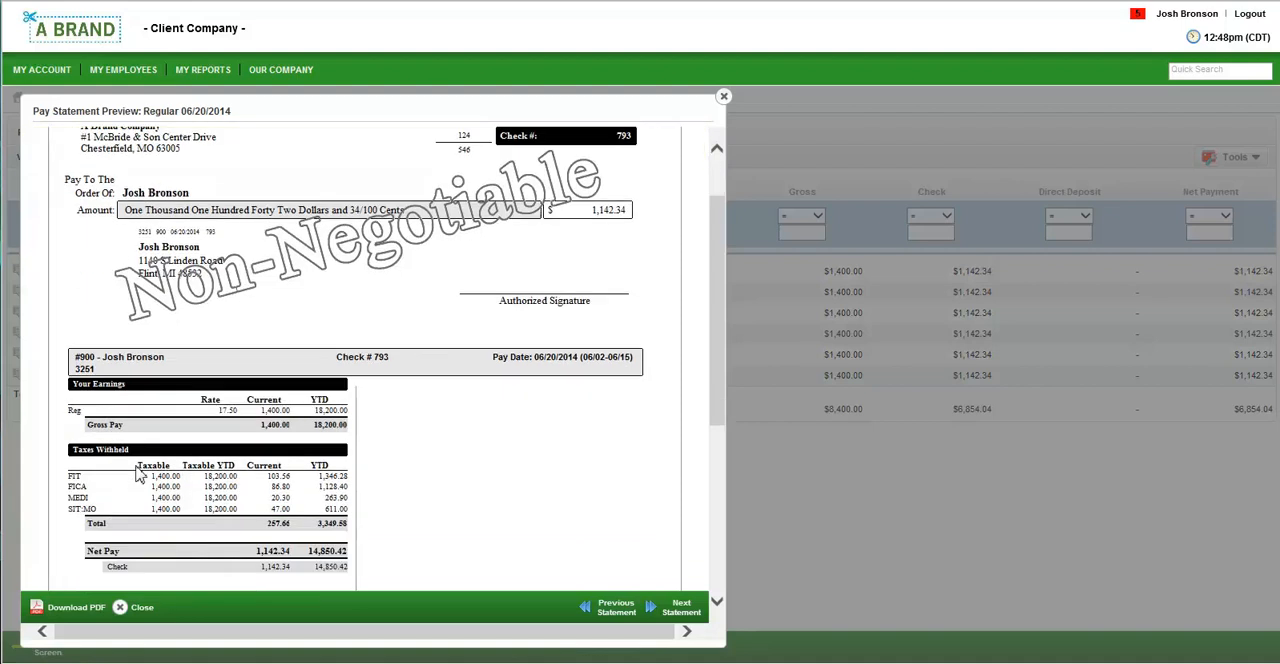
scroll(140, 475, "down", 3)
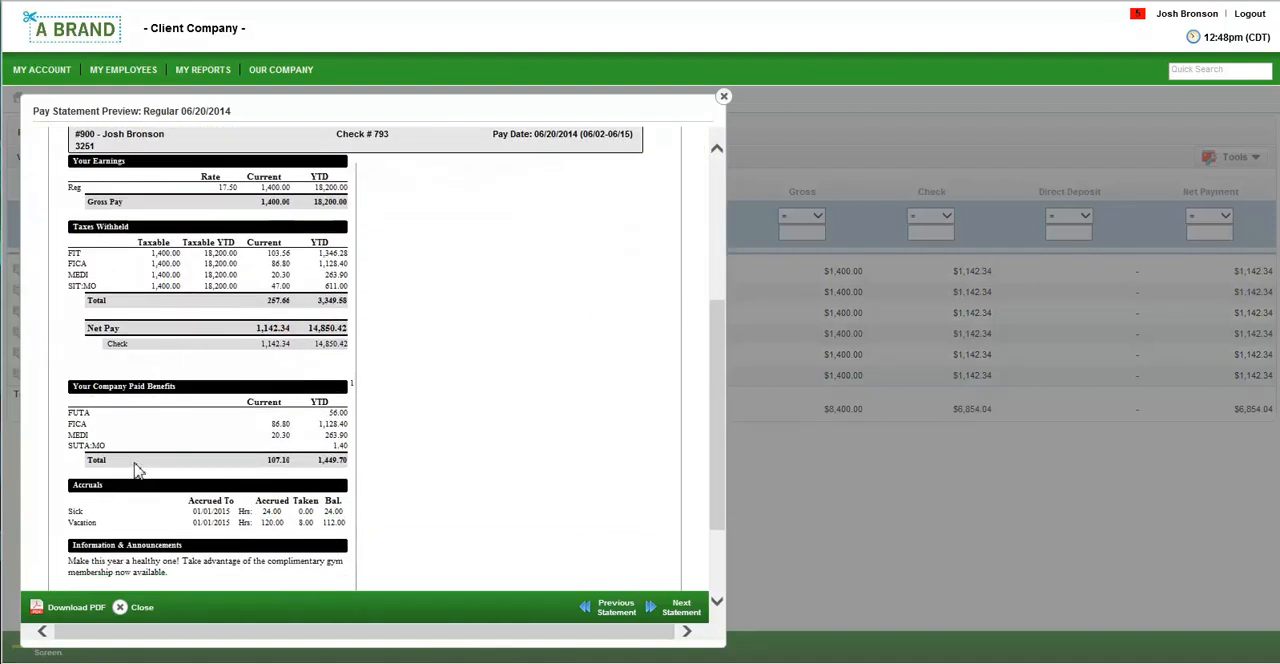
scroll(137, 472, "down", 2)
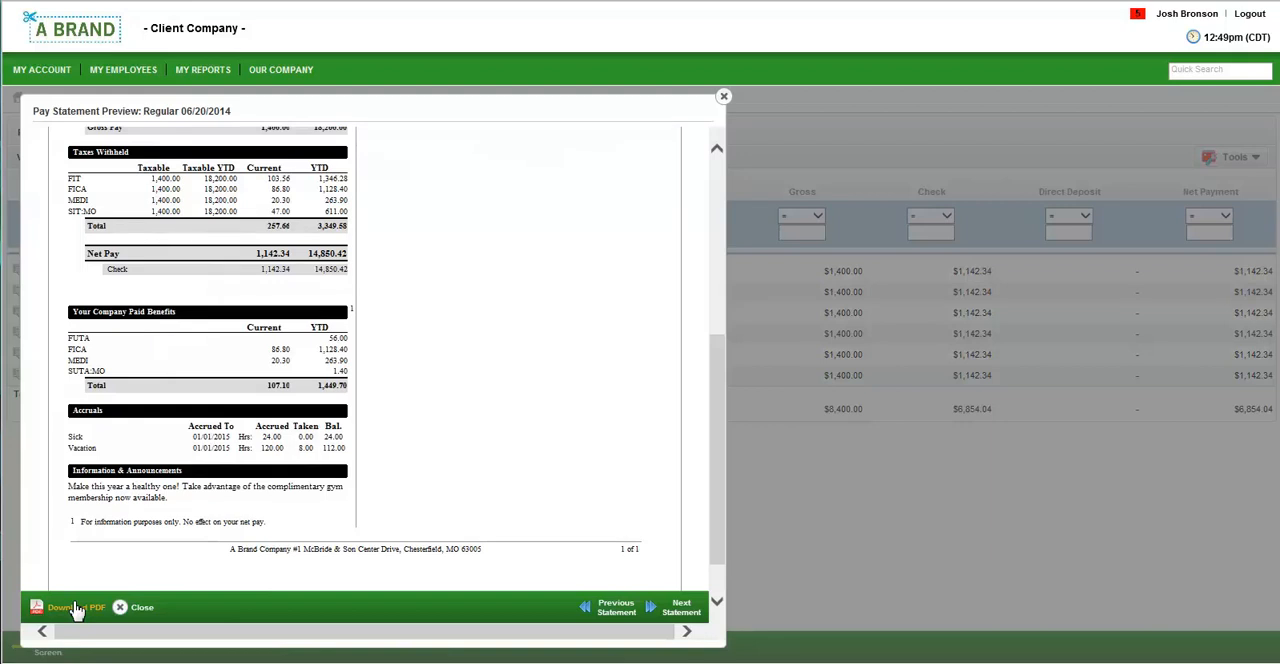
left_click(138, 608)
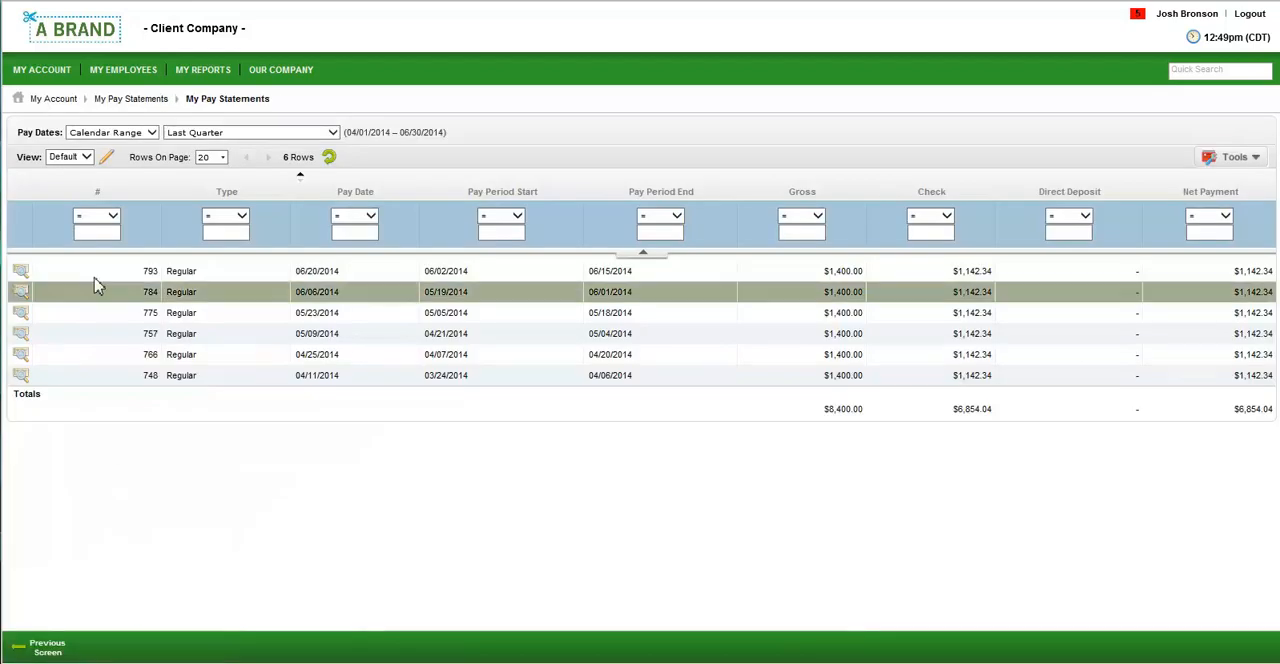
Return to the dashboard, open the employee's W2 list, preview the 2013 W2 and close the preview.
left_click(67, 46)
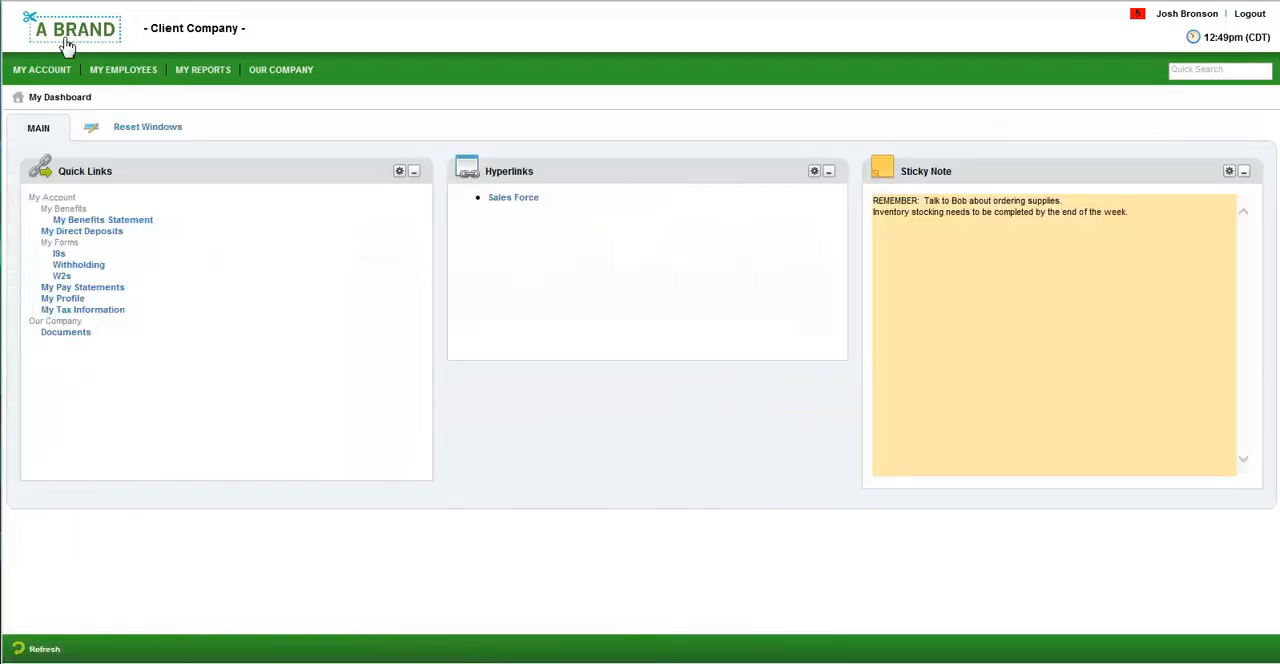
left_click(62, 276)
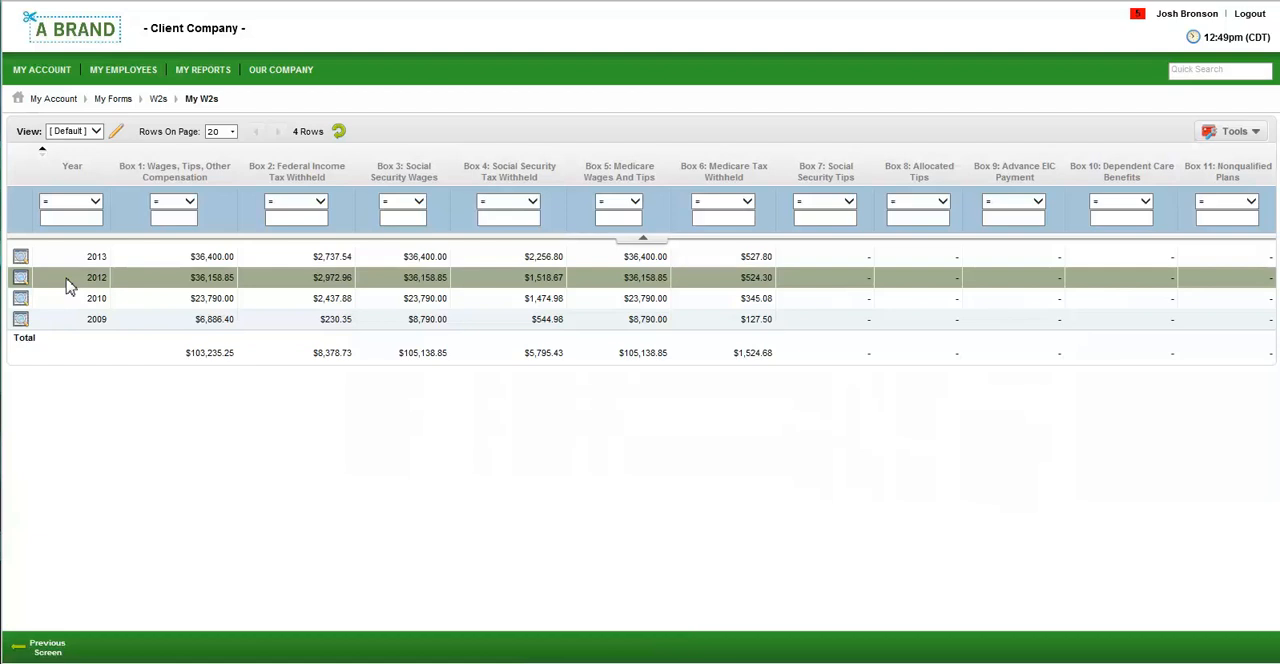
left_click(27, 260)
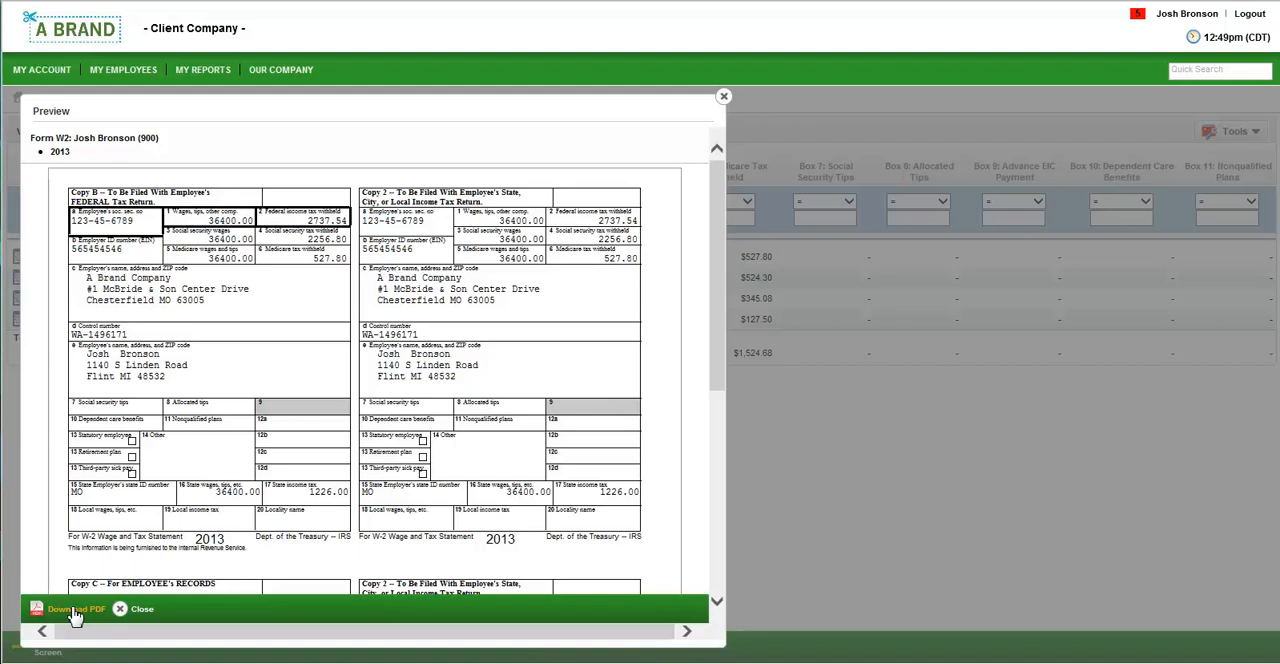
left_click(143, 611)
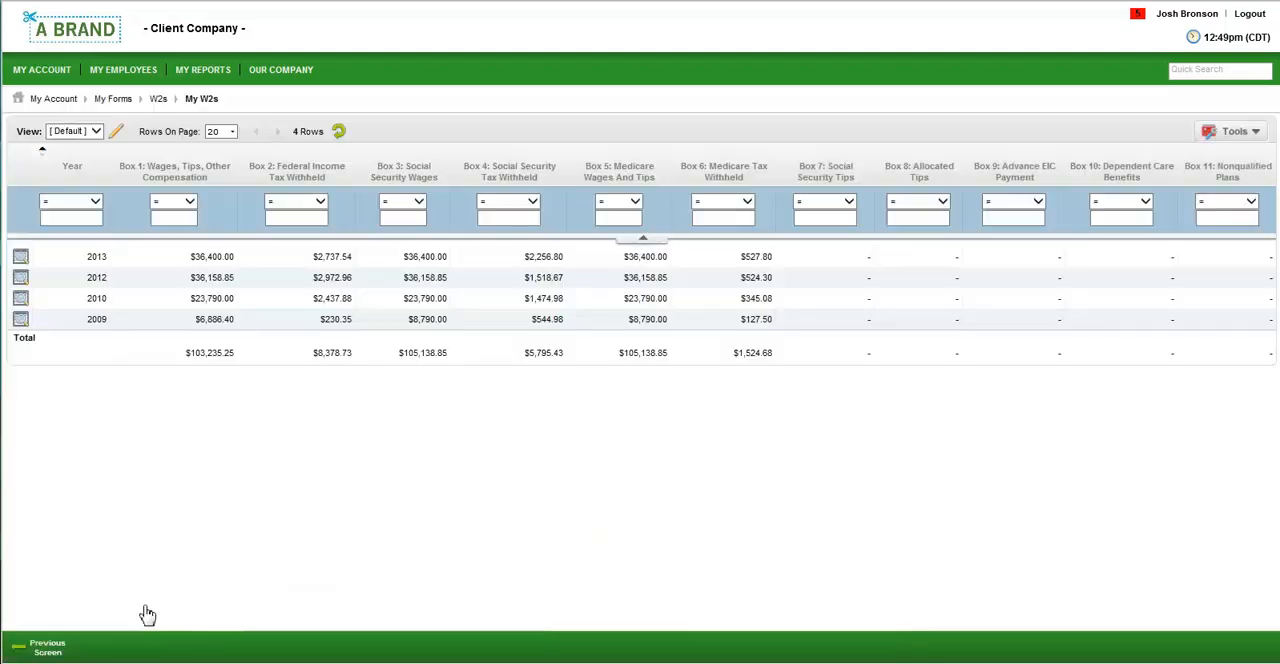
Open the employee's benefits statement from the dashboard, check the available benefit years and look over the 2014 statement.
left_click(54, 41)
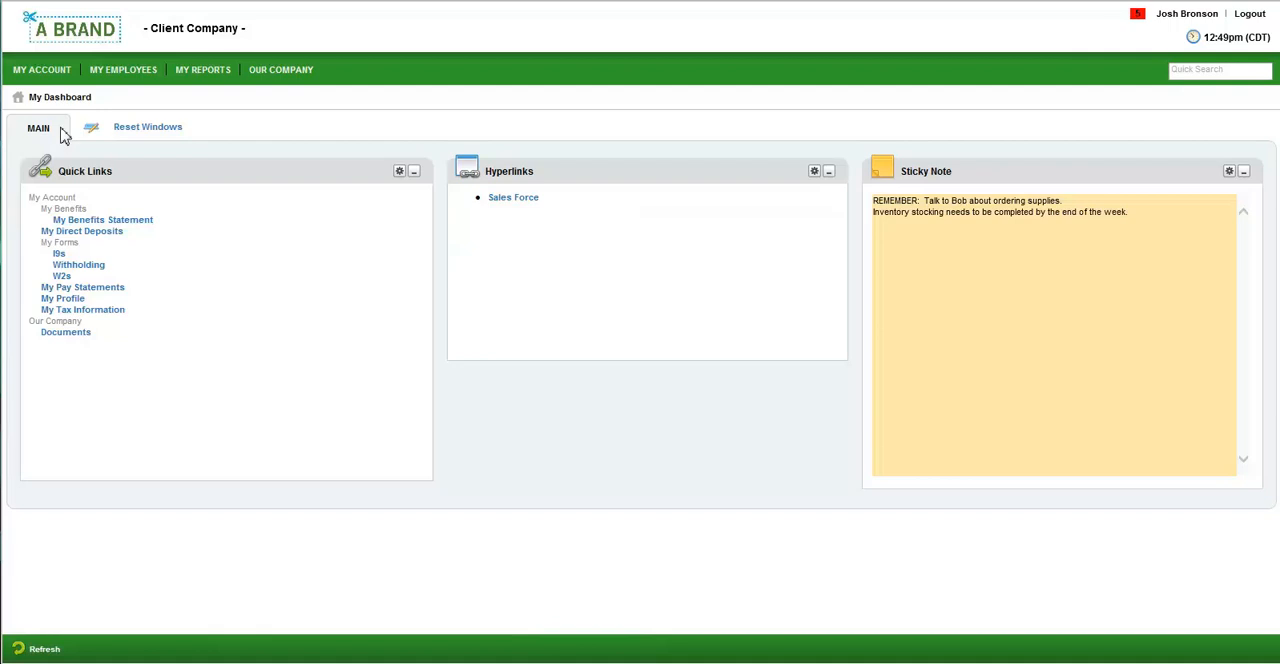
left_click(77, 219)
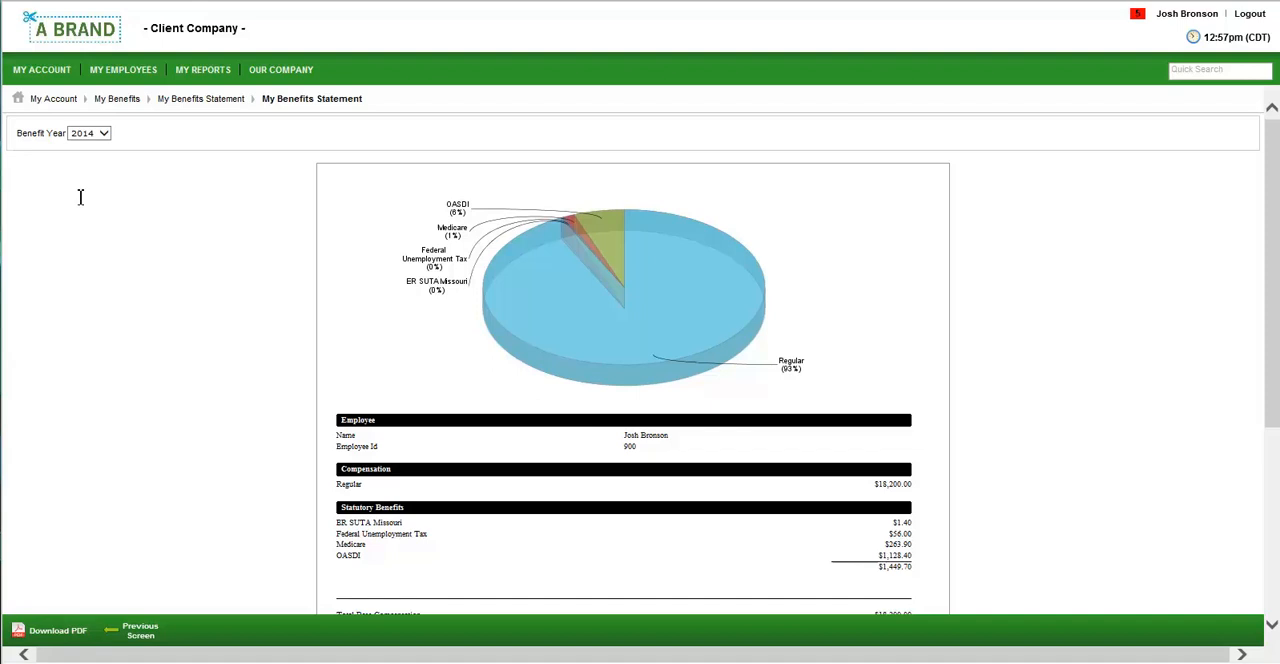
left_click(103, 134)
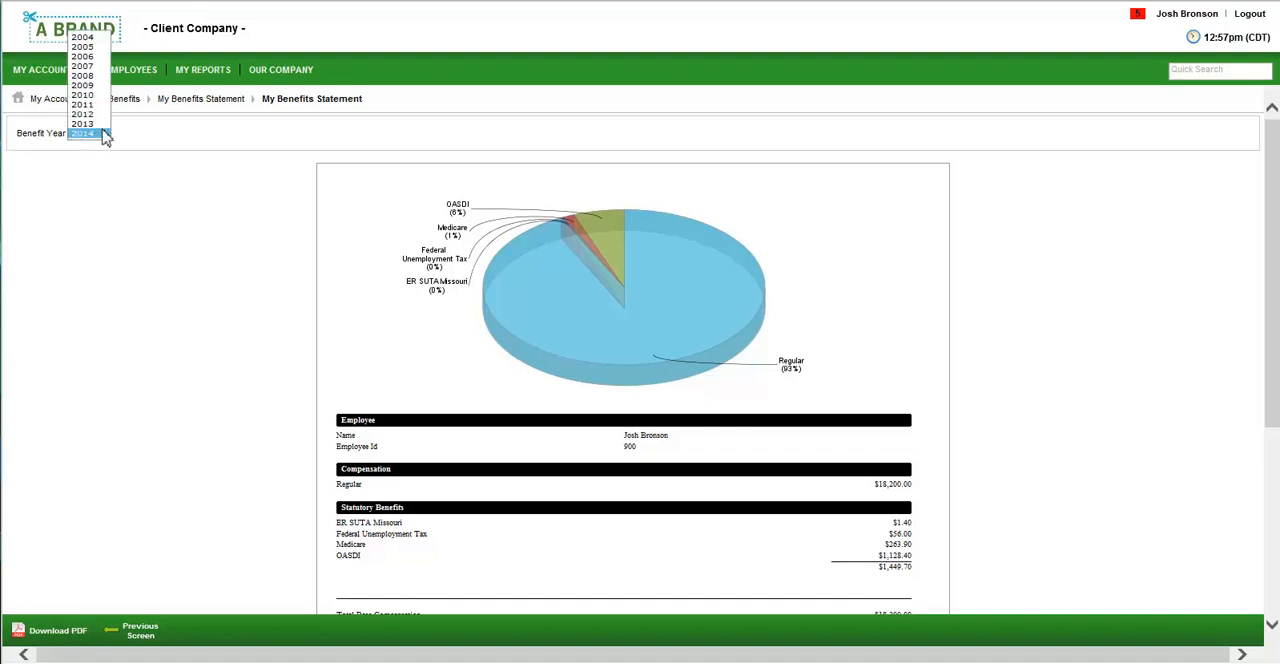
left_click(200, 340)
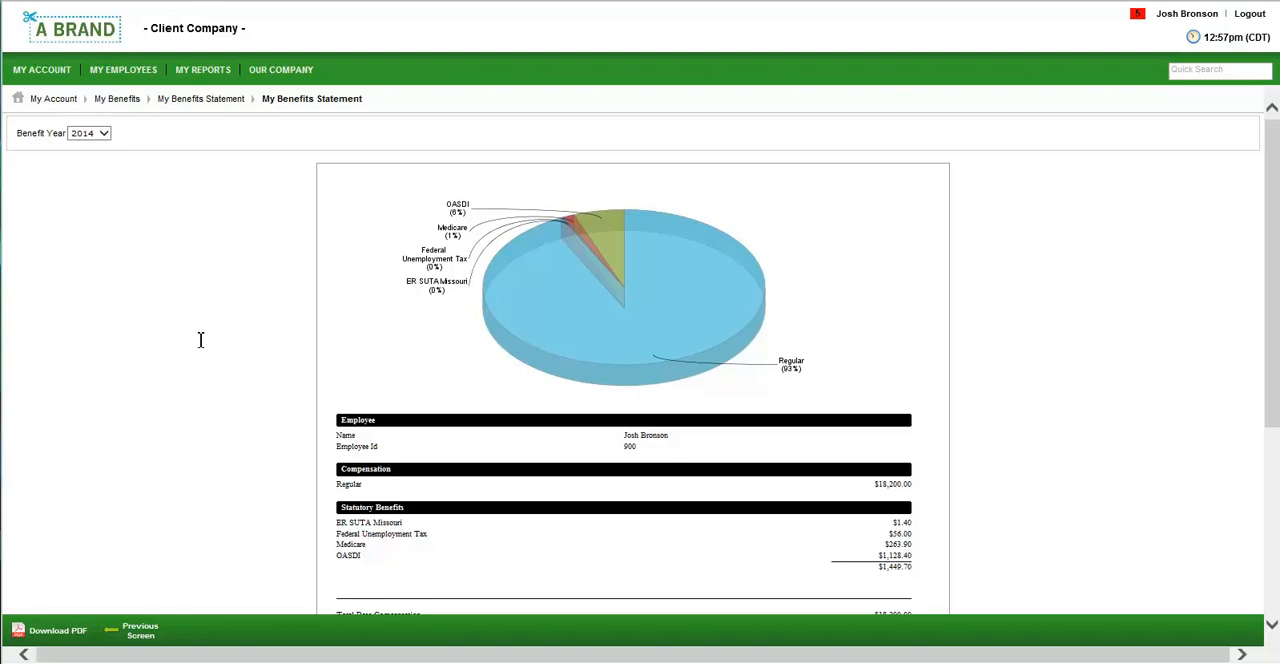
scroll(200, 340, "down", 3)
scroll(200, 340, "up", 3)
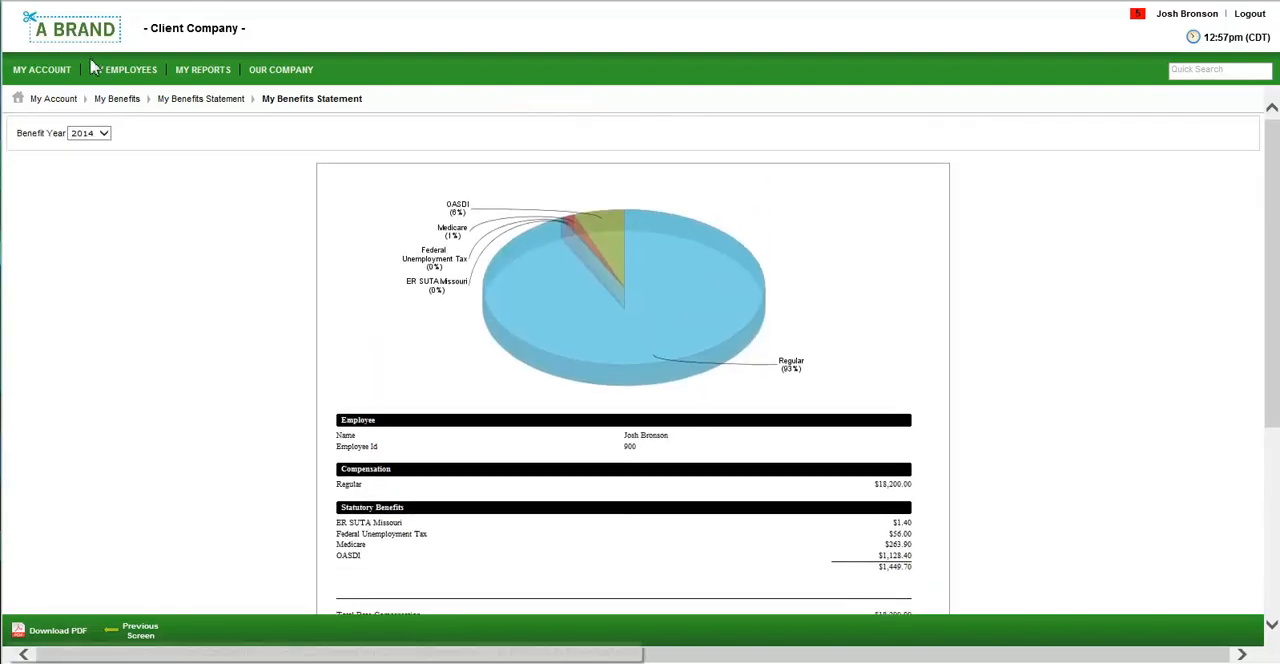